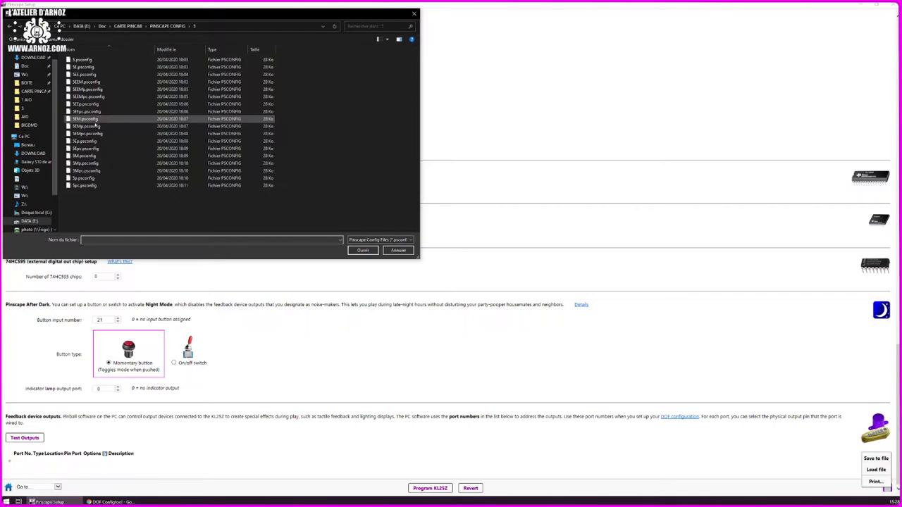
Load the saved configuration file 5M.psconfig into the controller settings
{"action": "double_click", "coordinate": [94, 156]}
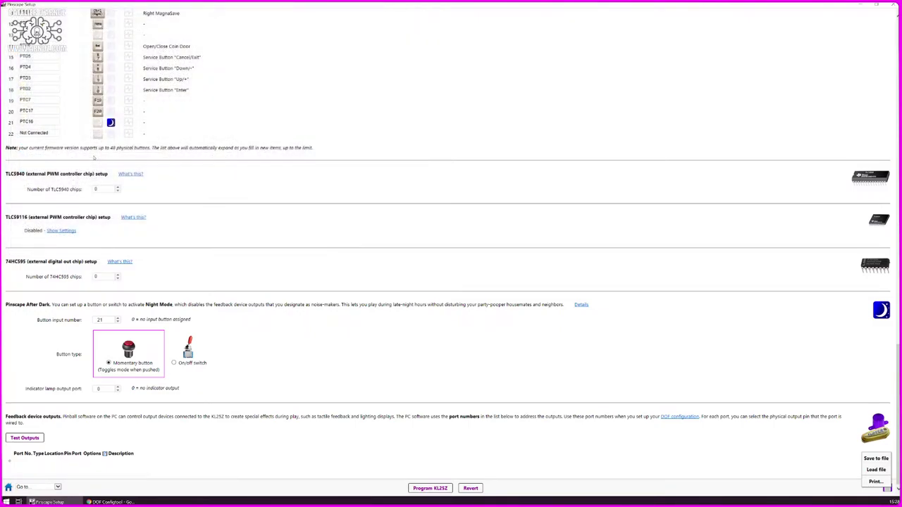
{"action": "scroll", "coordinate": [93, 158], "scroll_direction": "down", "scroll_amount": 1}
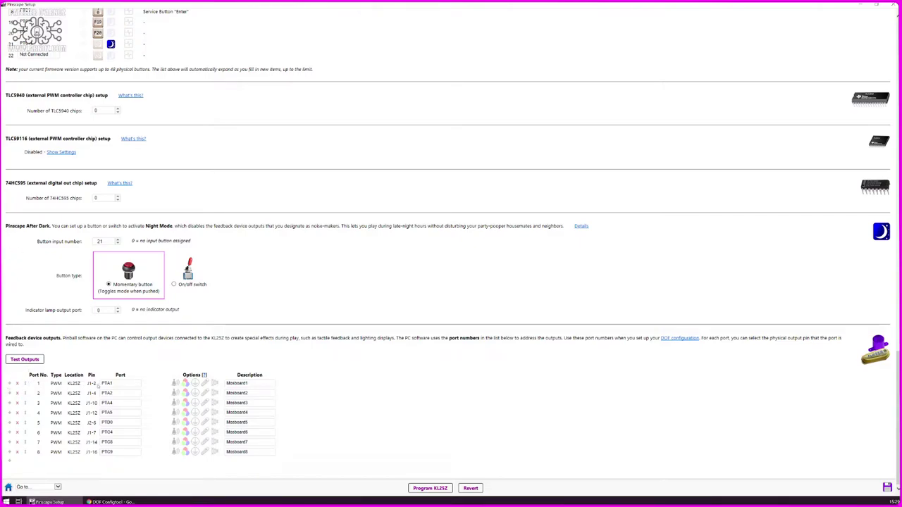
Enable the colored-light option on feedback output port 1 and set its description to "LED Extra ball"
{"action": "left_click", "coordinate": [185, 384]}
{"action": "key", "text": "Tab"}
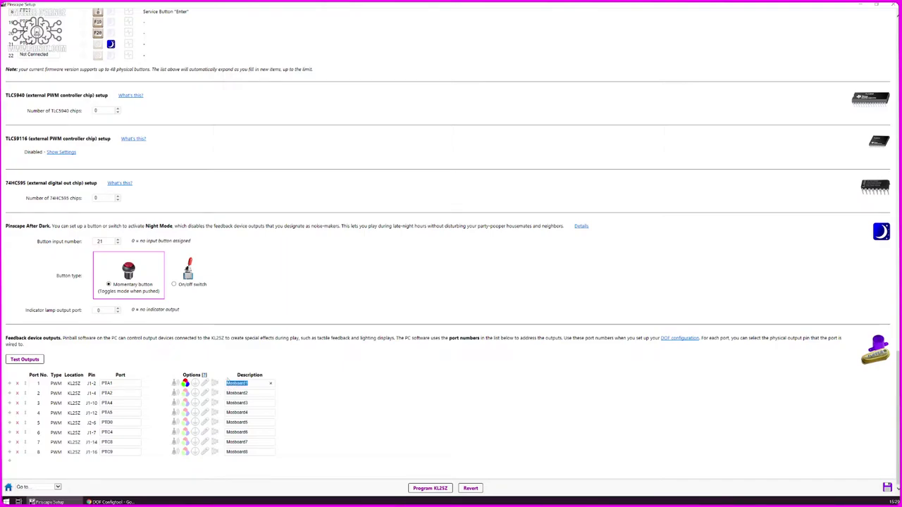
{"action": "type", "text": "LED"}
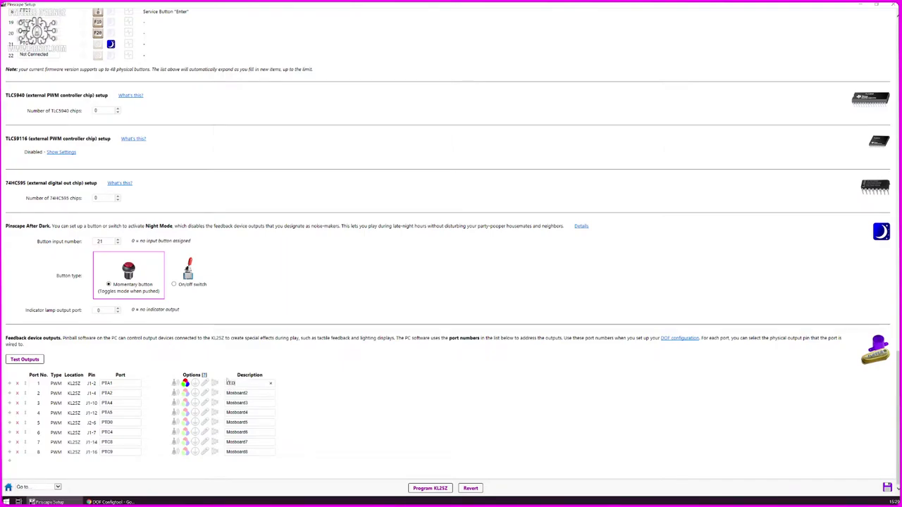
{"action": "type", "text": " E"}
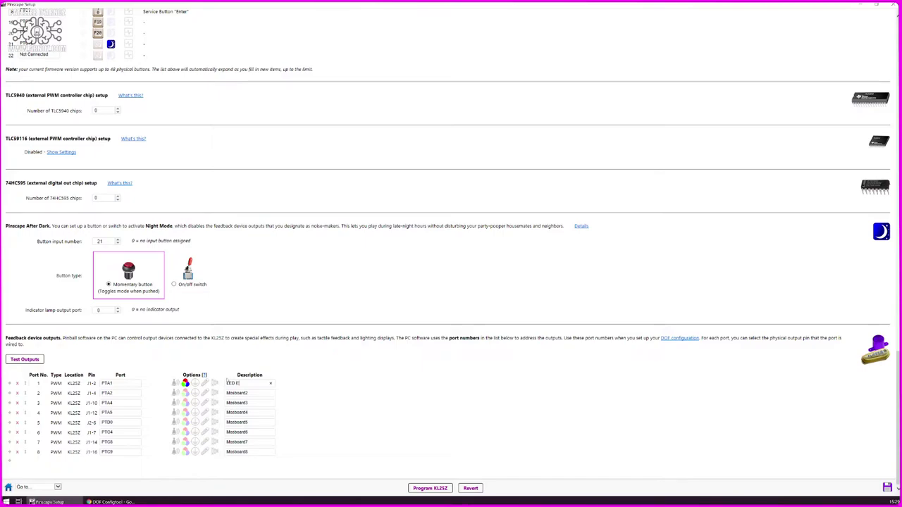
{"action": "type", "text": "xtra ball"}
Uncover the DOF Config Tool page and clear the toy assignments of ports 1 through 12 for the Pinscape 1 device
{"action": "left_click_drag", "start_coordinate": [445, 6], "coordinate": [712, 100]}
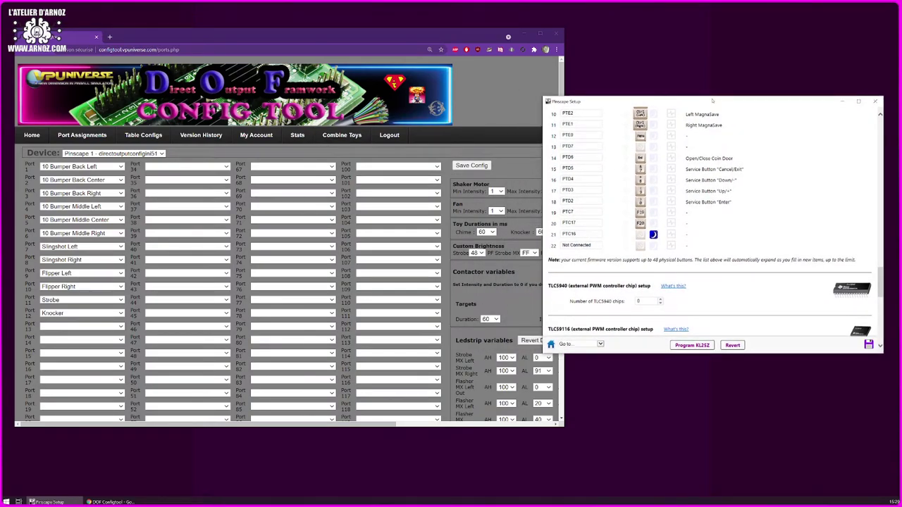
{"action": "left_click", "coordinate": [81, 166]}
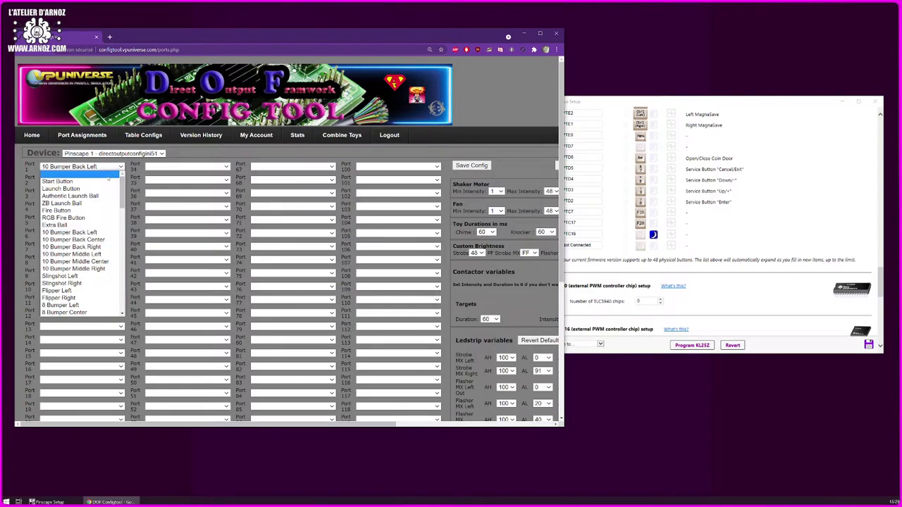
{"action": "left_click", "coordinate": [77, 176]}
{"action": "left_click", "coordinate": [81, 179]}
{"action": "left_click", "coordinate": [113, 188]}
{"action": "left_click", "coordinate": [109, 193]}
{"action": "left_click", "coordinate": [109, 201]}
{"action": "left_click", "coordinate": [109, 206]}
{"action": "left_click", "coordinate": [108, 213]}
{"action": "left_click", "coordinate": [106, 219]}
{"action": "left_click", "coordinate": [106, 228]}
{"action": "left_click", "coordinate": [103, 233]}
{"action": "left_click", "coordinate": [102, 241]}
{"action": "left_click", "coordinate": [102, 247]}
{"action": "left_click", "coordinate": [102, 248]}
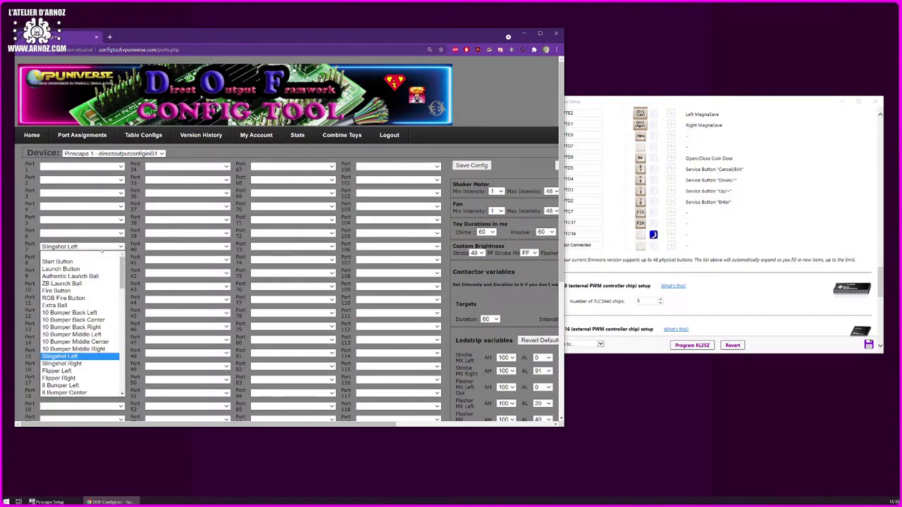
{"action": "left_click", "coordinate": [102, 254]}
{"action": "left_click", "coordinate": [102, 259]}
{"action": "left_click", "coordinate": [102, 268]}
{"action": "left_click", "coordinate": [101, 273]}
{"action": "left_click", "coordinate": [102, 281]}
{"action": "left_click", "coordinate": [104, 288]}
{"action": "left_click", "coordinate": [104, 295]}
{"action": "left_click", "coordinate": [103, 300]}
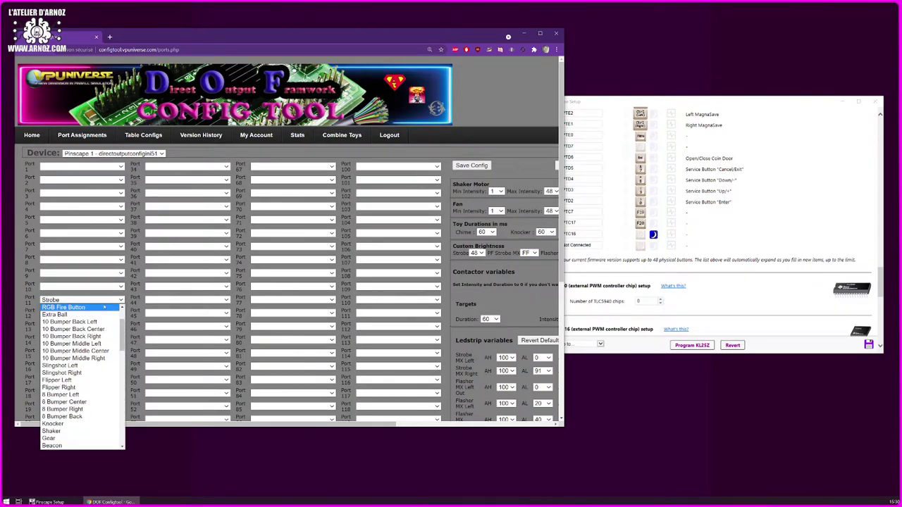
{"action": "scroll", "coordinate": [105, 307], "scroll_direction": "up", "scroll_amount": 3}
{"action": "left_click", "coordinate": [109, 307]}
{"action": "left_click", "coordinate": [109, 315]}
{"action": "scroll", "coordinate": [106, 326], "scroll_direction": "up", "scroll_amount": 3}
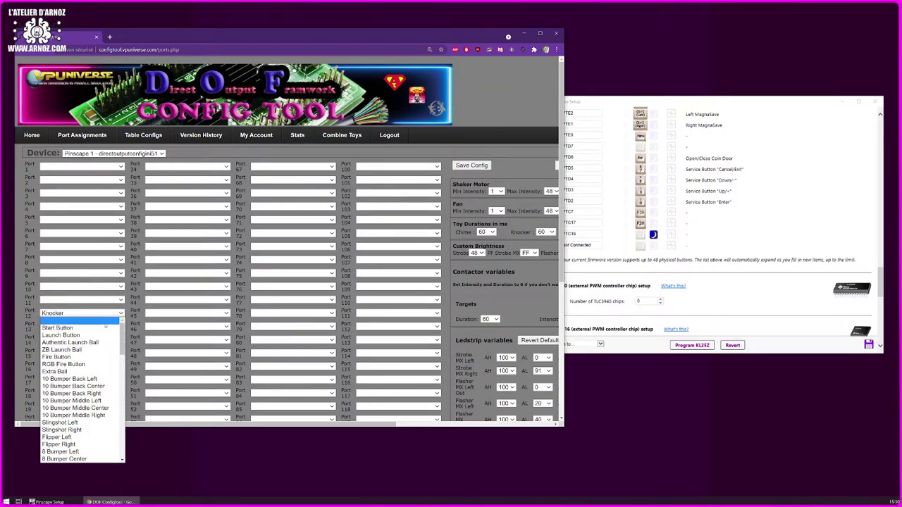
{"action": "left_click", "coordinate": [105, 322]}
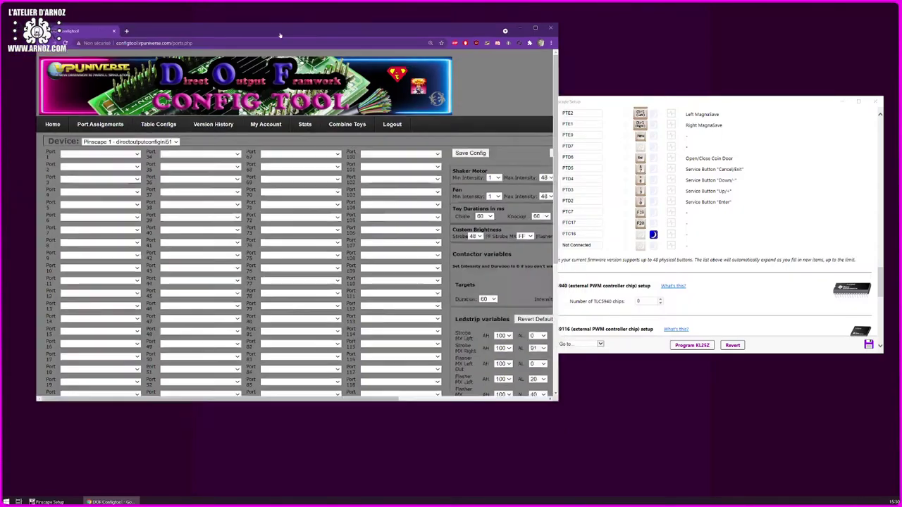
Enlarge the port assignments page and check the Pinscape 1 - directoutputconfigini51 entry in the device list
{"action": "double_click", "coordinate": [508, 36]}
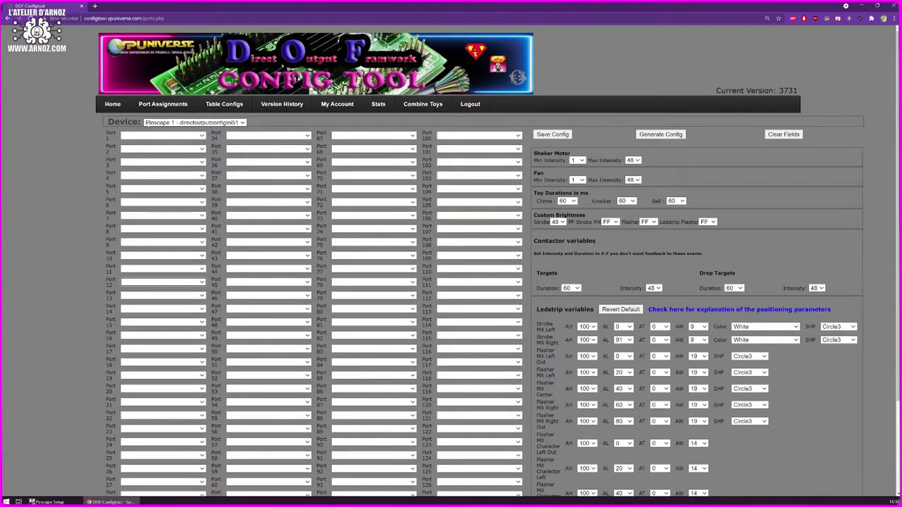
{"action": "left_click", "coordinate": [162, 122]}
{"action": "left_click", "coordinate": [160, 138]}
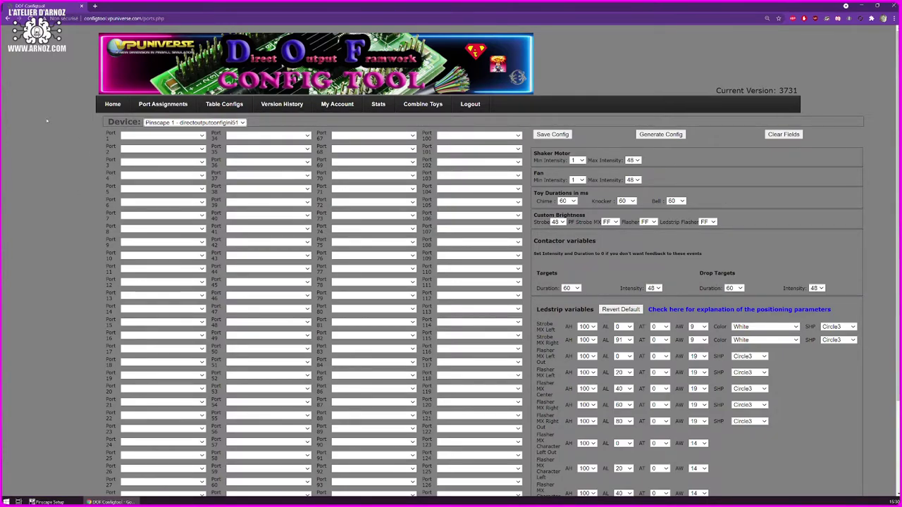
{"action": "left_click_drag", "start_coordinate": [704, 7], "coordinate": [445, 36]}
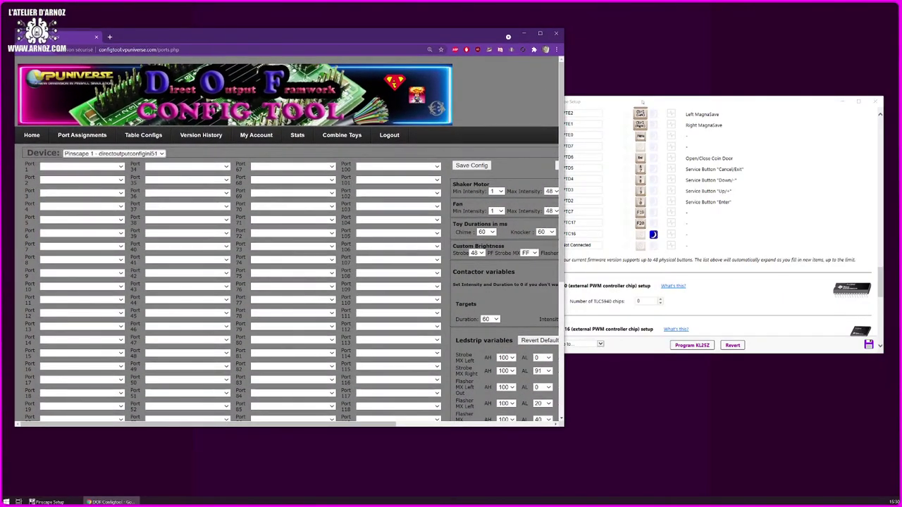
Bring up the feedback output list in Pinscape Setup for reference and assign Extra Ball to port 1 in the DOF Config Tool
{"action": "left_click", "coordinate": [649, 258]}
{"action": "scroll", "coordinate": [649, 258], "scroll_direction": "down", "scroll_amount": 5}
{"action": "scroll", "coordinate": [649, 258], "scroll_direction": "down", "scroll_amount": 3}
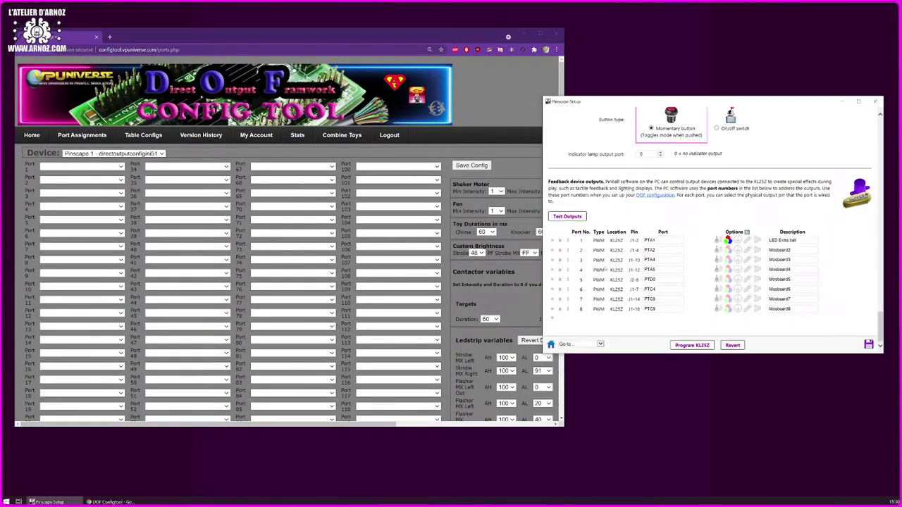
{"action": "left_click", "coordinate": [93, 167]}
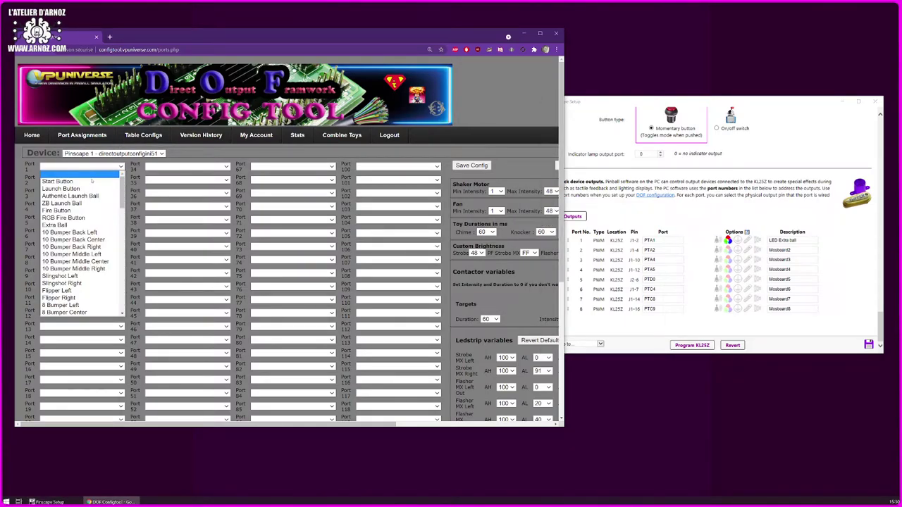
{"action": "left_click", "coordinate": [84, 223]}
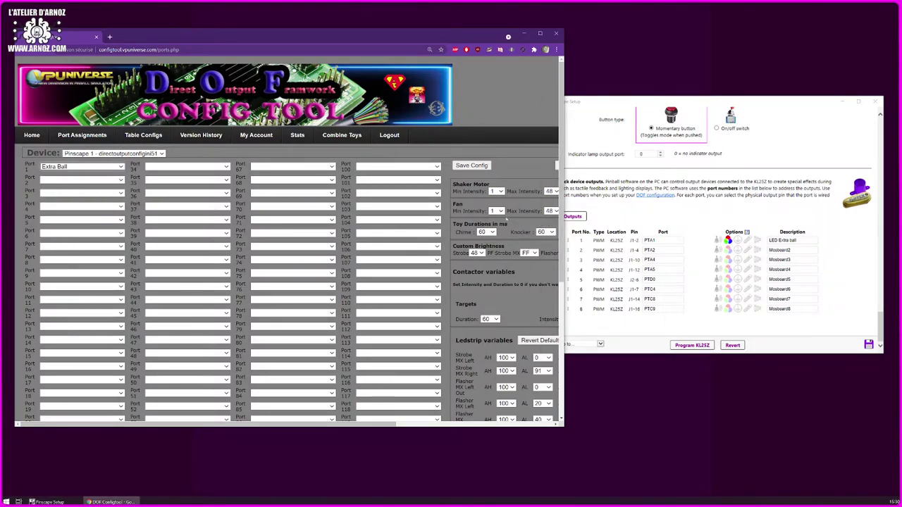
Widen the browser window and examine the table coverage statistics for the Extra Ball toy
{"action": "left_click_drag", "start_coordinate": [563, 246], "coordinate": [827, 248]}
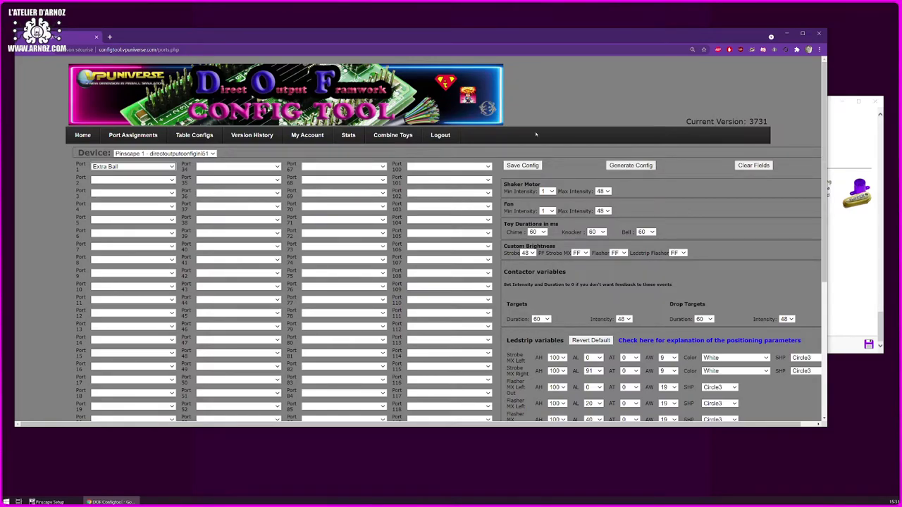
{"action": "left_click", "coordinate": [348, 139]}
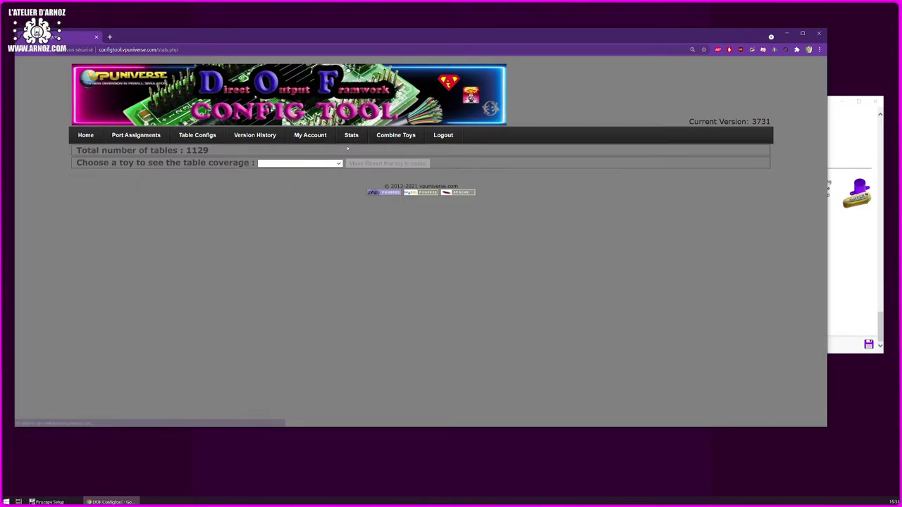
{"action": "left_click", "coordinate": [299, 163]}
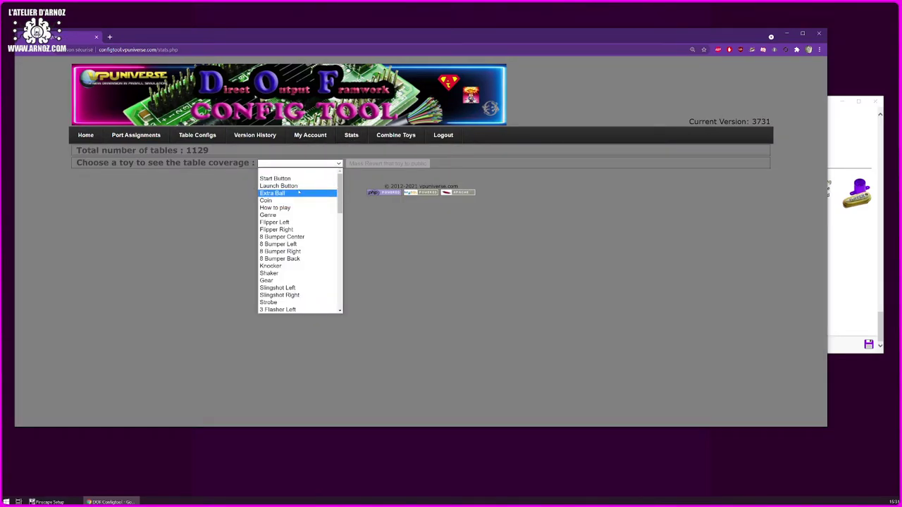
{"action": "left_click", "coordinate": [295, 192]}
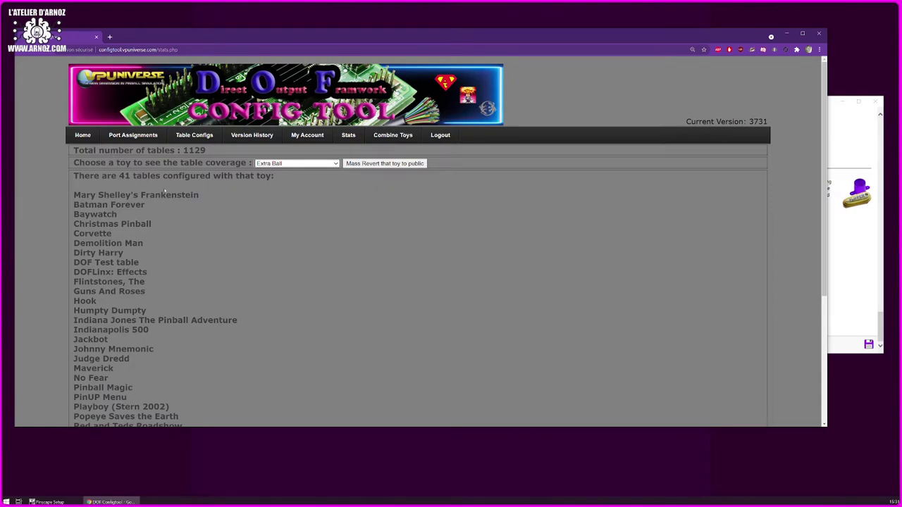
{"action": "scroll", "coordinate": [171, 172], "scroll_direction": "down", "scroll_amount": 3}
{"action": "scroll", "coordinate": [171, 172], "scroll_direction": "up", "scroll_amount": 2}
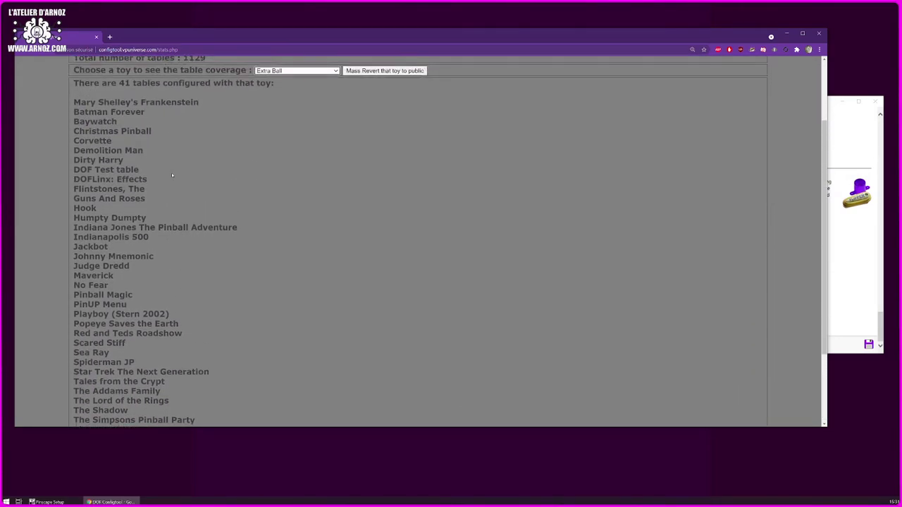
{"action": "scroll", "coordinate": [171, 173], "scroll_direction": "up", "scroll_amount": 1}
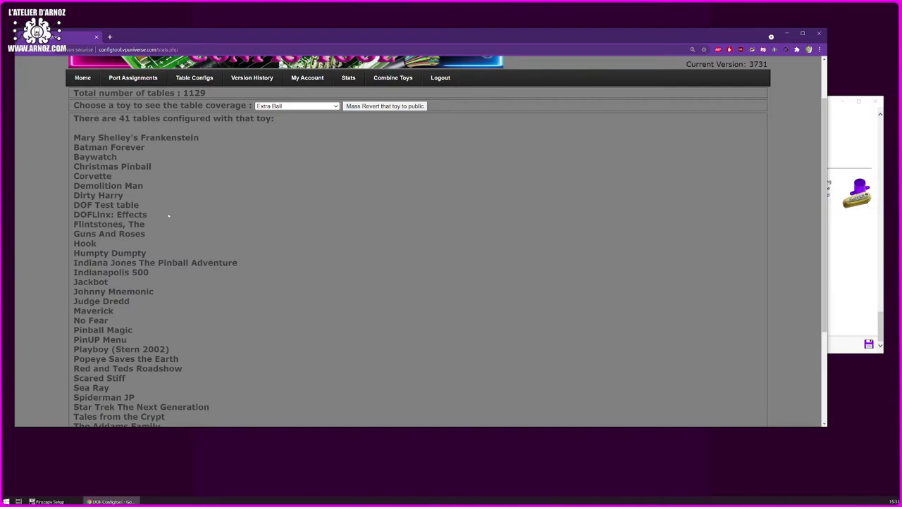
Examine which tables are configured with the Launch Button toy
{"action": "left_click", "coordinate": [323, 107]}
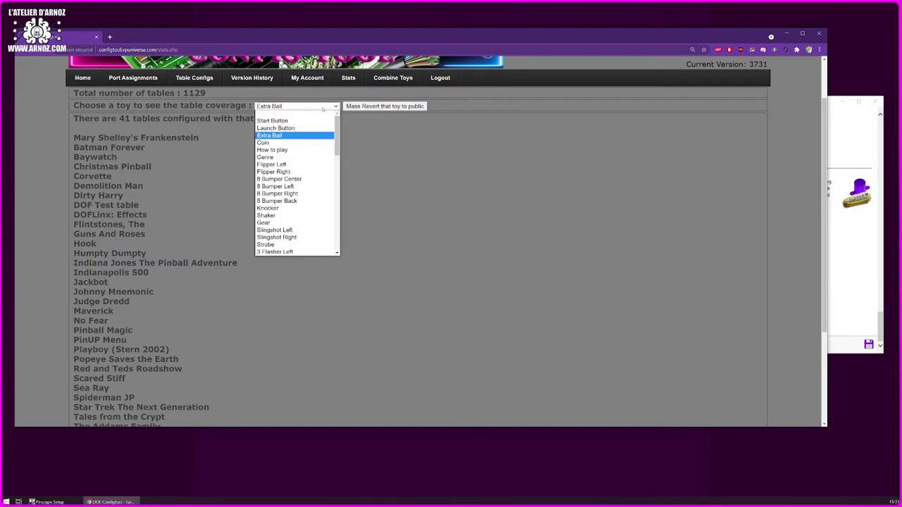
{"action": "left_click", "coordinate": [308, 127]}
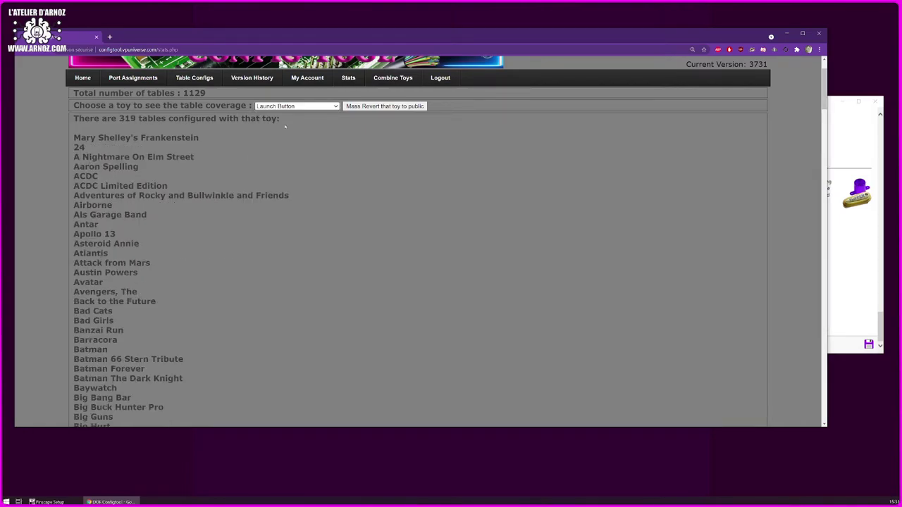
{"action": "scroll", "coordinate": [157, 186], "scroll_direction": "down", "scroll_amount": 9}
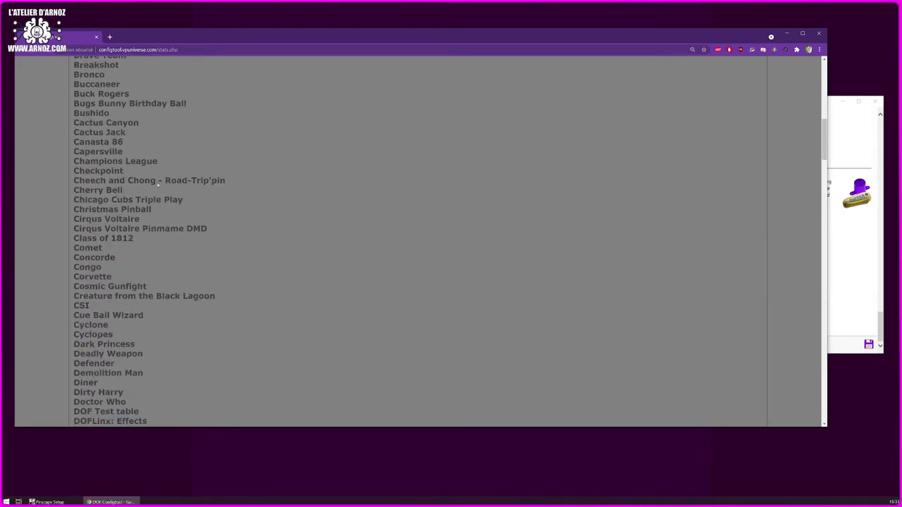
{"action": "scroll", "coordinate": [157, 186], "scroll_direction": "up", "scroll_amount": 10}
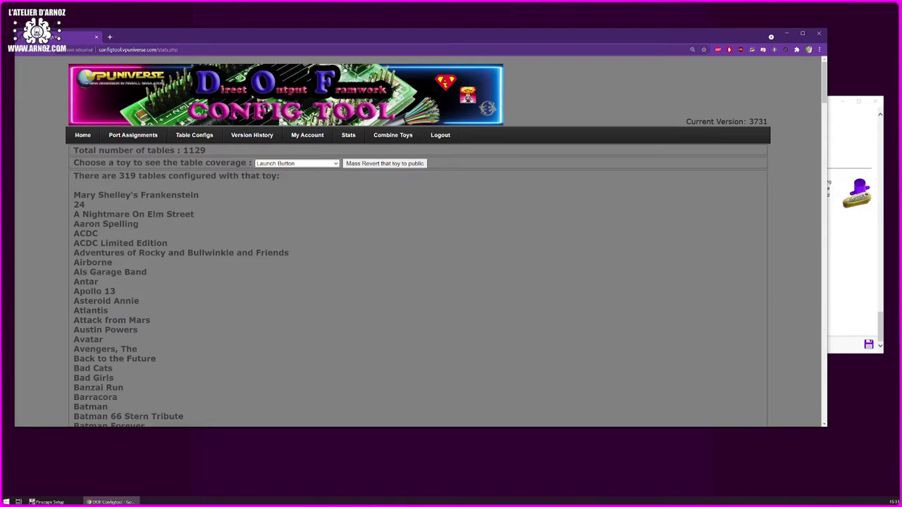
{"action": "scroll", "coordinate": [396, 249], "scroll_direction": "down", "scroll_amount": 2}
{"action": "scroll", "coordinate": [392, 249], "scroll_direction": "up", "scroll_amount": 2}
Look through the full list of toys available in the table coverage statistics
{"action": "left_click", "coordinate": [312, 164]}
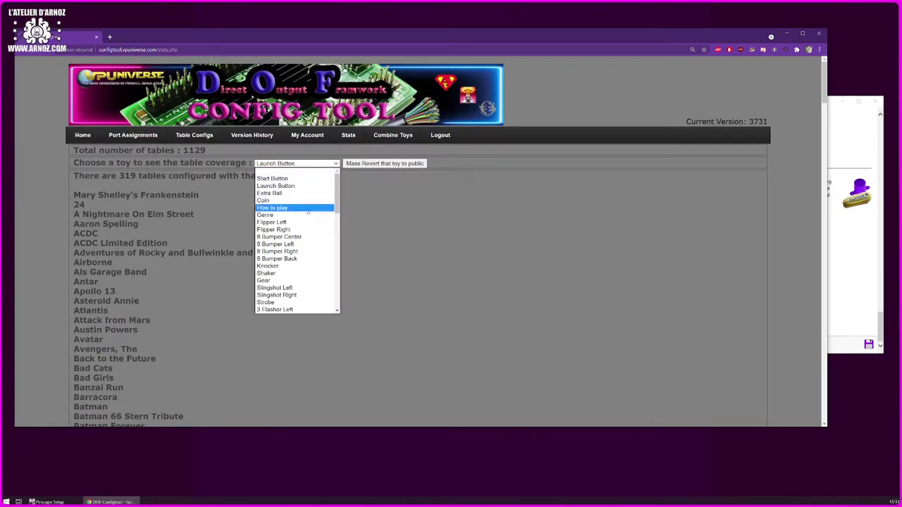
{"action": "scroll", "coordinate": [311, 236], "scroll_direction": "down", "scroll_amount": 3}
{"action": "scroll", "coordinate": [311, 236], "scroll_direction": "down", "scroll_amount": 3}
{"action": "scroll", "coordinate": [311, 236], "scroll_direction": "up", "scroll_amount": 6}
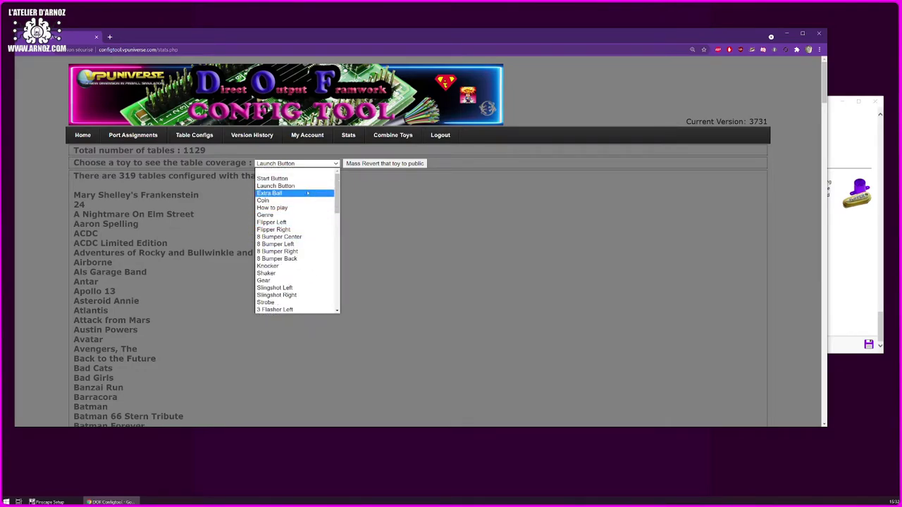
{"action": "scroll", "coordinate": [311, 224], "scroll_direction": "down", "scroll_amount": 3}
{"action": "scroll", "coordinate": [311, 224], "scroll_direction": "down", "scroll_amount": 3}
{"action": "scroll", "coordinate": [311, 224], "scroll_direction": "down", "scroll_amount": 6}
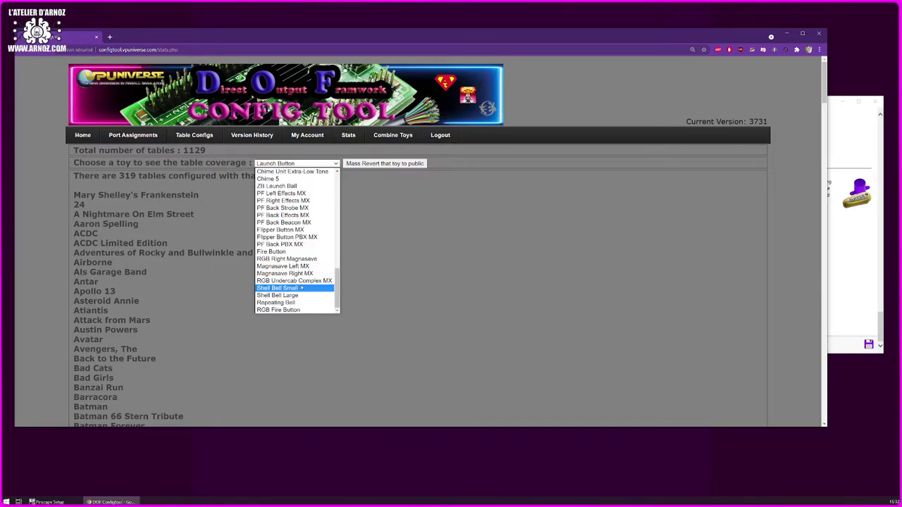
{"action": "scroll", "coordinate": [301, 288], "scroll_direction": "up", "scroll_amount": 10}
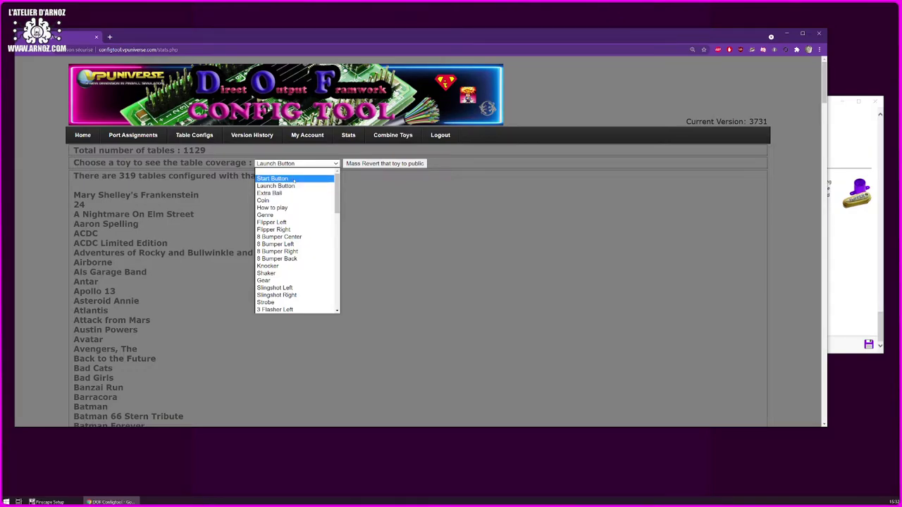
Examine which tables are configured with the Start Button toy
{"action": "left_click", "coordinate": [293, 180]}
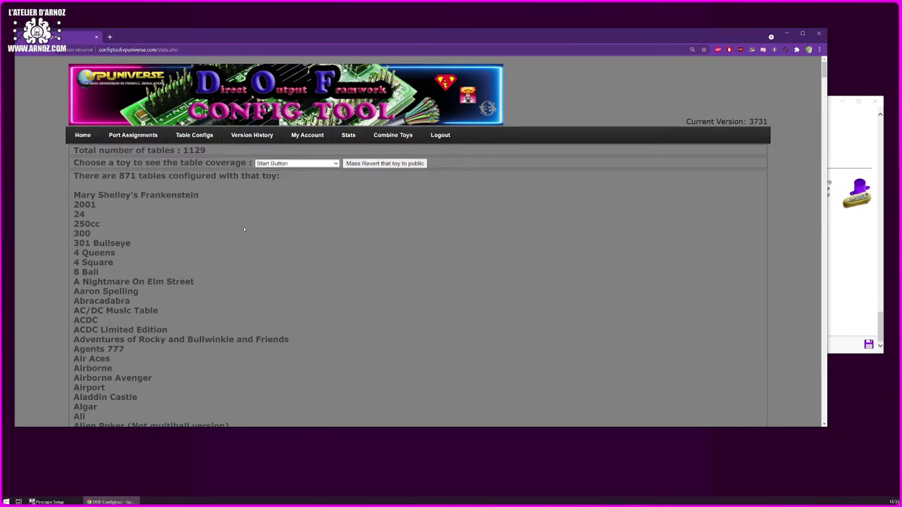
{"action": "scroll", "coordinate": [244, 227], "scroll_direction": "down", "scroll_amount": 10}
{"action": "scroll", "coordinate": [241, 232], "scroll_direction": "down", "scroll_amount": 10}
{"action": "scroll", "coordinate": [240, 232], "scroll_direction": "up", "scroll_amount": 6}
{"action": "scroll", "coordinate": [240, 231], "scroll_direction": "up", "scroll_amount": 15}
Switch to Pinscape Setup and set the description of feedback output port 2 to "Launch button"
{"action": "left_click", "coordinate": [858, 122]}
{"action": "double_click", "coordinate": [781, 250]}
{"action": "type", "text": "Launch"}
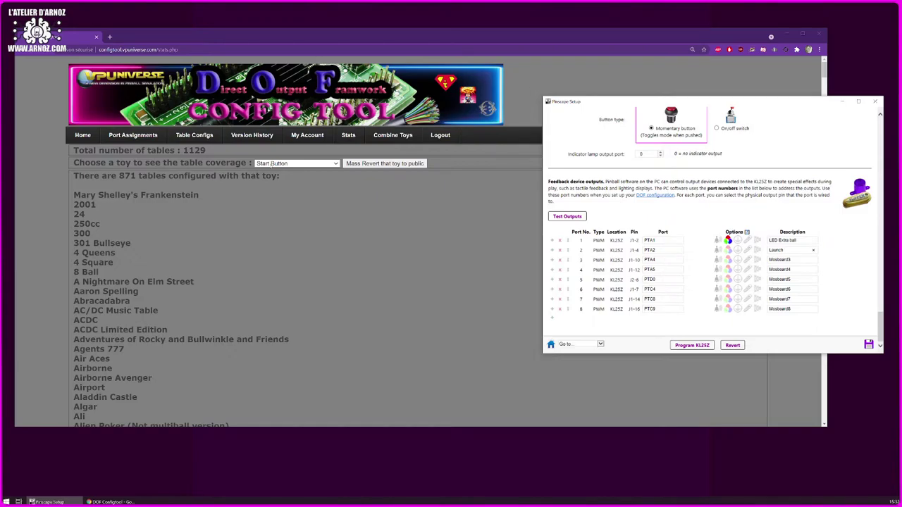
{"action": "left_click", "coordinate": [296, 164]}
{"action": "left_click", "coordinate": [759, 177]}
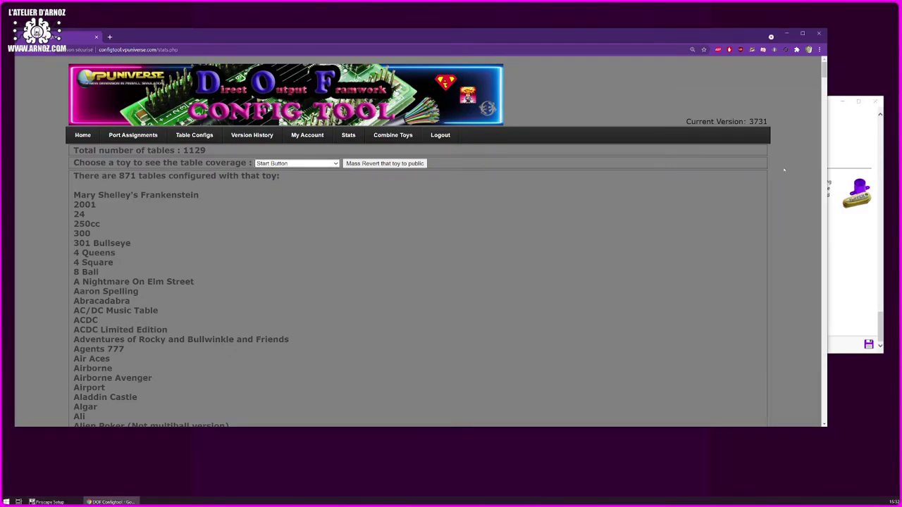
{"action": "left_click", "coordinate": [849, 125]}
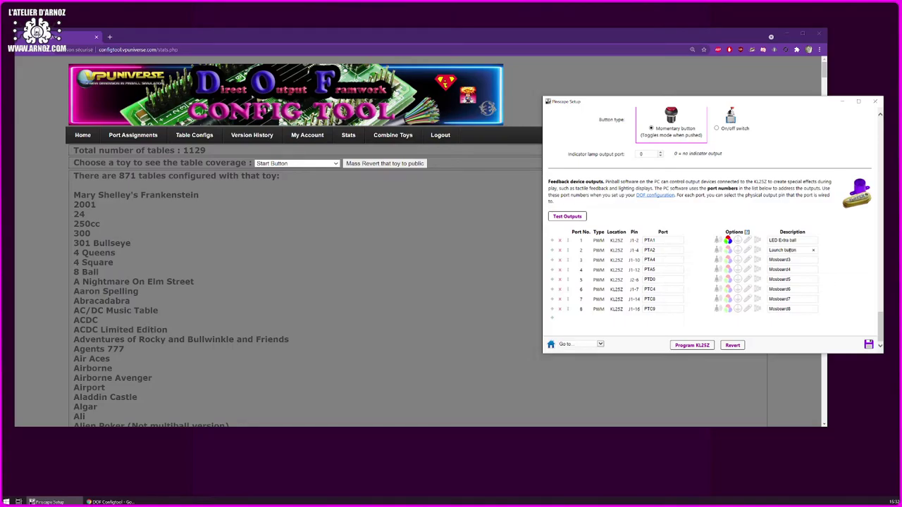
Set the description of feedback output port 3 to "start" and of port 4 to "coin"
{"action": "key", "text": "ctrl+a"}
{"action": "type", "text": "start"}
{"action": "double_click", "coordinate": [796, 271]}
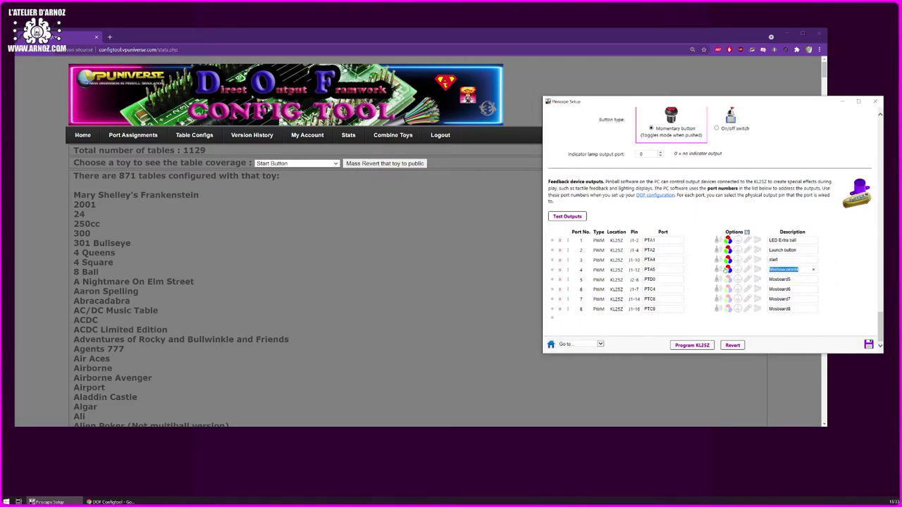
{"action": "type", "text": "coin"}
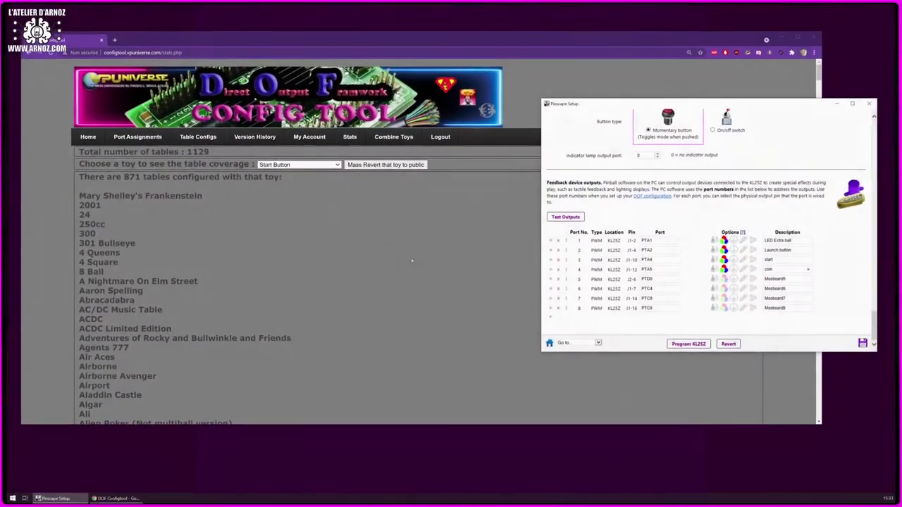
Switch to the DOF Config Tool's port assignments and assign Extra Ball to port 1 of the Pinscape 1 device
{"action": "left_click", "coordinate": [196, 174]}
{"action": "left_click", "coordinate": [144, 137]}
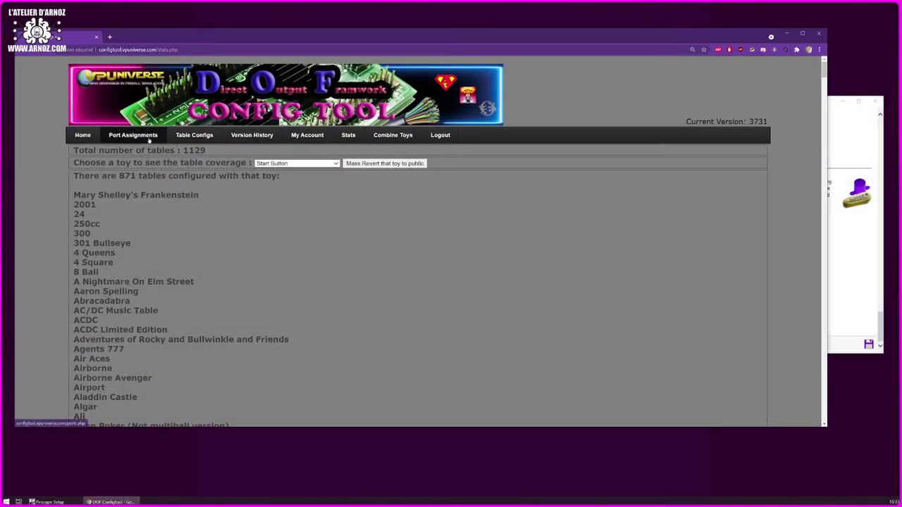
{"action": "left_click", "coordinate": [141, 154]}
{"action": "left_click", "coordinate": [149, 166]}
{"action": "left_click", "coordinate": [149, 167]}
{"action": "left_click", "coordinate": [149, 174]}
{"action": "left_click", "coordinate": [151, 180]}
{"action": "left_click", "coordinate": [153, 179]}
{"action": "left_click", "coordinate": [153, 179]}
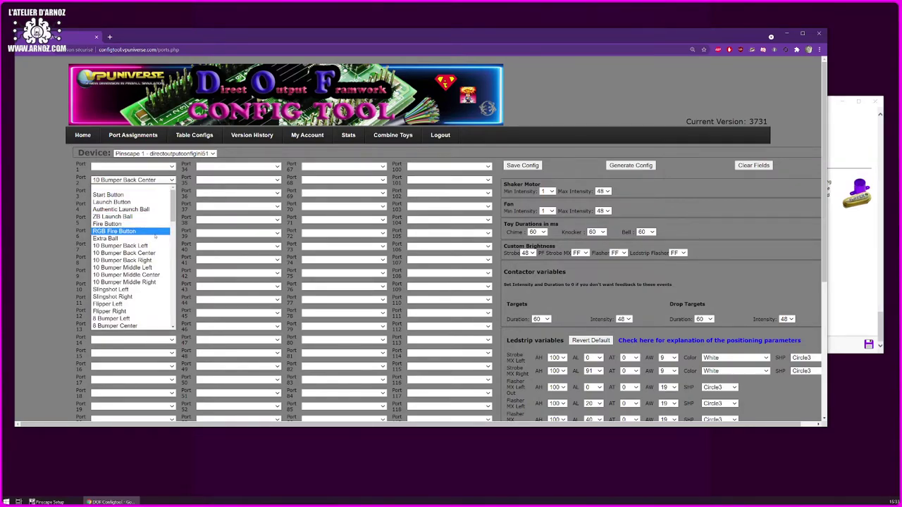
{"action": "left_click", "coordinate": [155, 240]}
{"action": "left_click", "coordinate": [138, 166]}
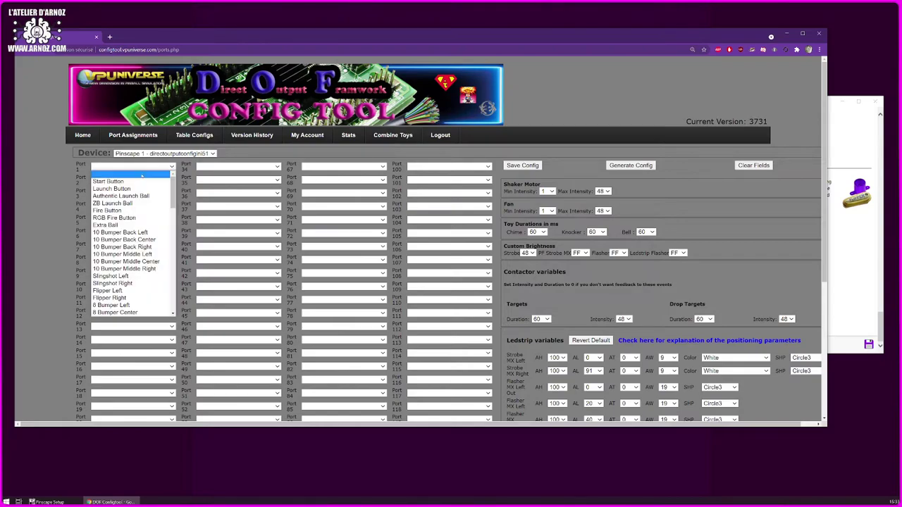
{"action": "left_click", "coordinate": [138, 225]}
Assign Launch Button to port 2 and Start Button to port 3 of the Pinscape 1 device
{"action": "left_click", "coordinate": [134, 179]}
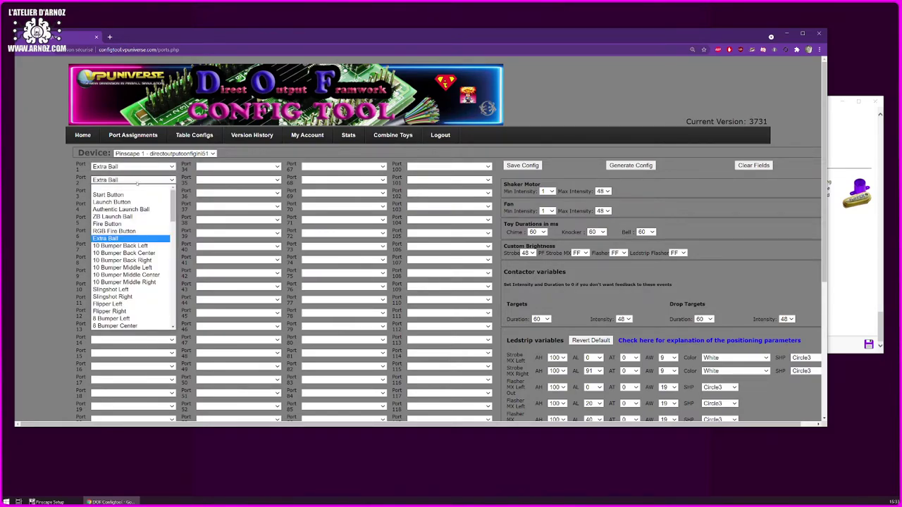
{"action": "left_click", "coordinate": [112, 202]}
{"action": "left_click", "coordinate": [134, 193]}
{"action": "left_click", "coordinate": [123, 273]}
{"action": "left_click", "coordinate": [134, 193]}
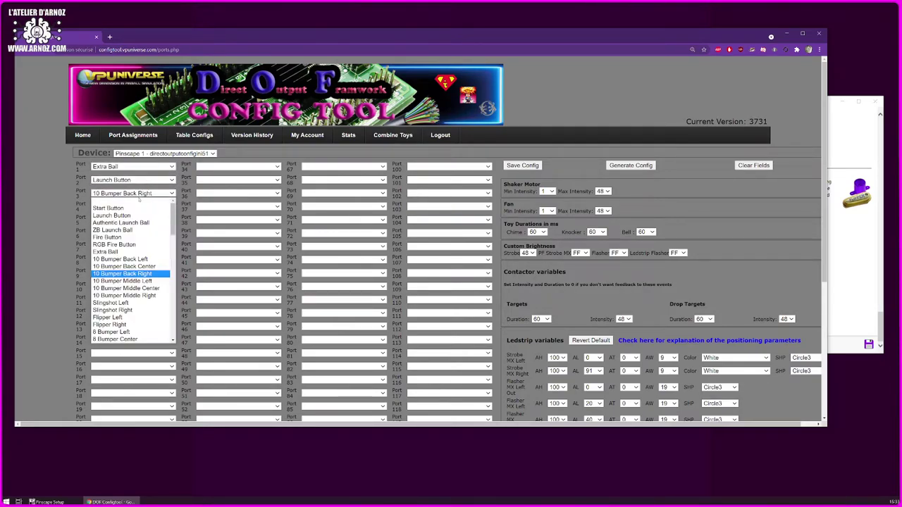
{"action": "left_click", "coordinate": [126, 209]}
Assign Fire Button to port 4 and Coin to port 5 of the Pinscape 1 device
{"action": "left_click", "coordinate": [134, 206]}
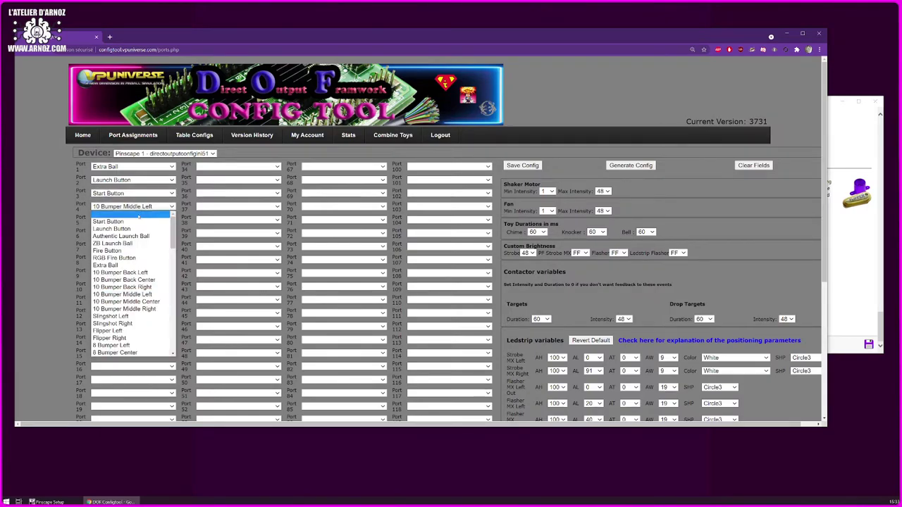
{"action": "left_click", "coordinate": [142, 251]}
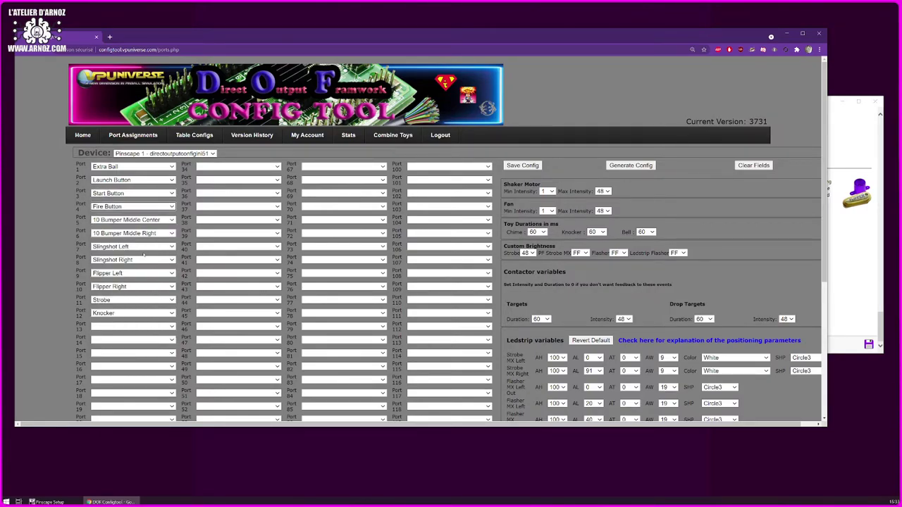
{"action": "left_click", "coordinate": [155, 219]}
{"action": "scroll", "coordinate": [149, 259], "scroll_direction": "down", "scroll_amount": 8}
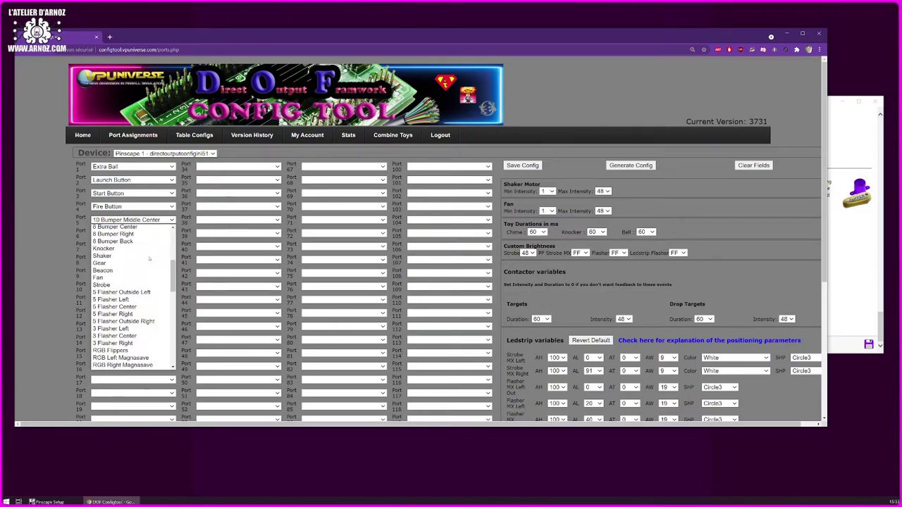
{"action": "scroll", "coordinate": [150, 260], "scroll_direction": "up", "scroll_amount": 5}
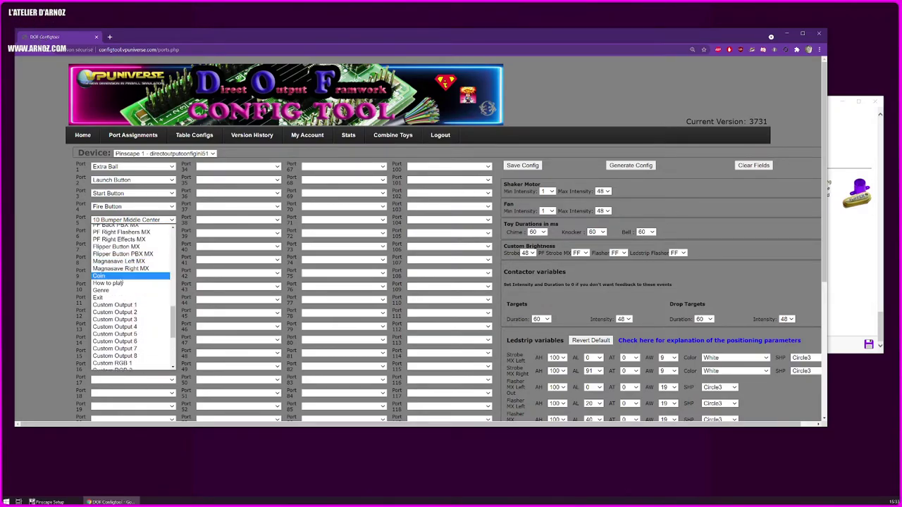
{"action": "left_click", "coordinate": [130, 275]}
{"action": "scroll", "coordinate": [124, 239], "scroll_direction": "down", "scroll_amount": 3}
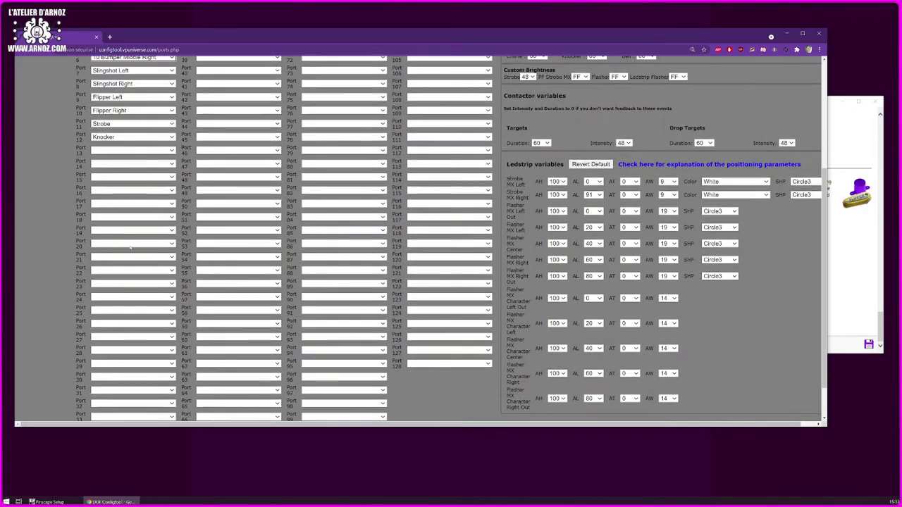
{"action": "scroll", "coordinate": [124, 268], "scroll_direction": "up", "scroll_amount": 3}
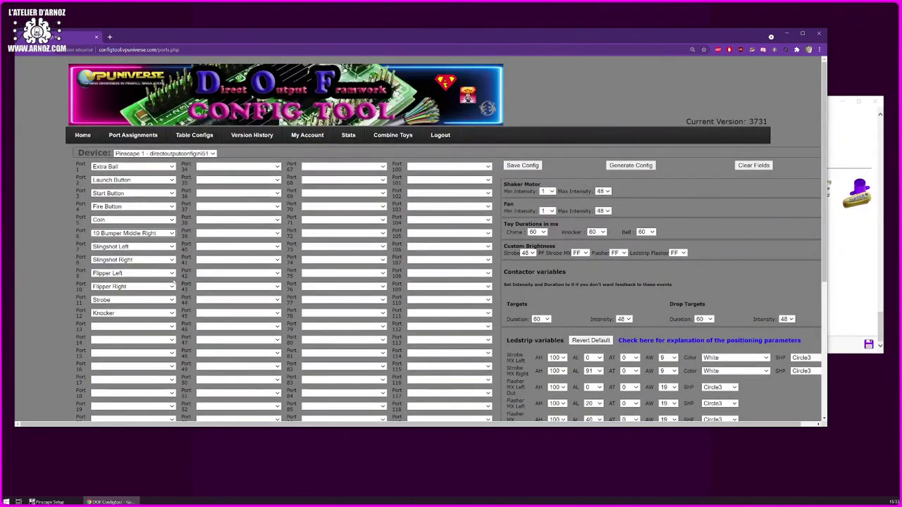
Assign the Exit toy to port 6 of the Pinscape 1 device
{"action": "left_click", "coordinate": [124, 233]}
{"action": "scroll", "coordinate": [148, 291], "scroll_direction": "down", "scroll_amount": 10}
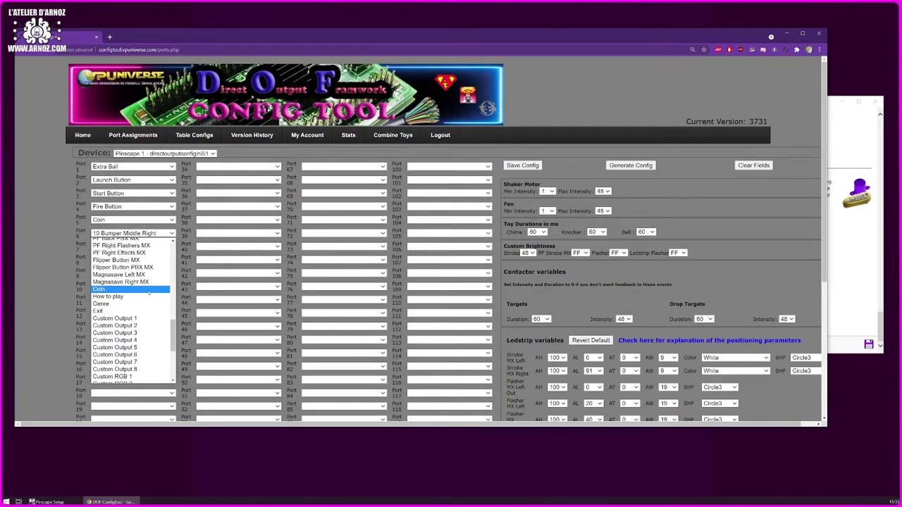
{"action": "scroll", "coordinate": [149, 291], "scroll_direction": "down", "scroll_amount": 5}
{"action": "scroll", "coordinate": [145, 293], "scroll_direction": "up", "scroll_amount": 3}
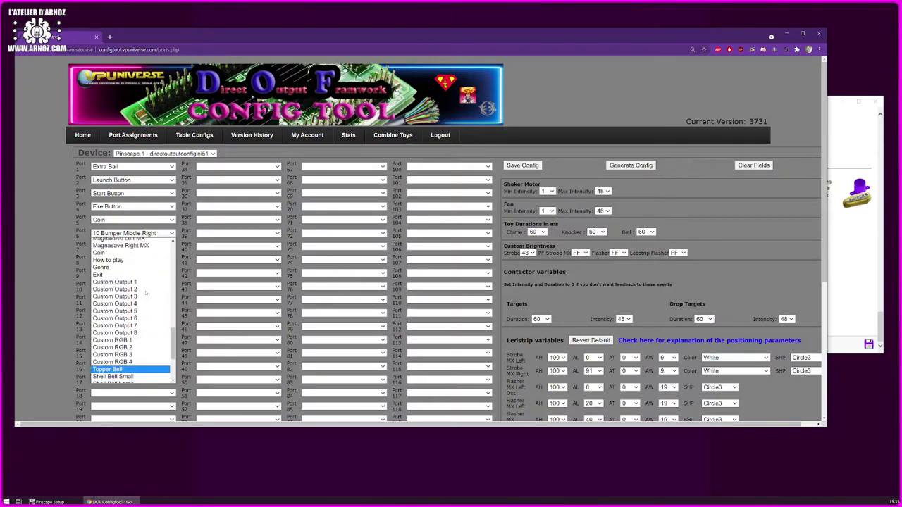
{"action": "scroll", "coordinate": [146, 293], "scroll_direction": "up", "scroll_amount": 3}
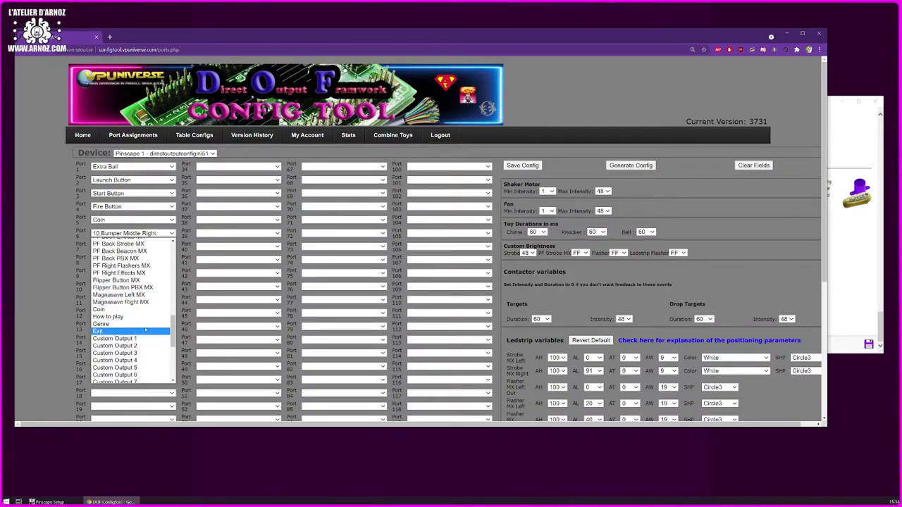
{"action": "left_click", "coordinate": [146, 331]}
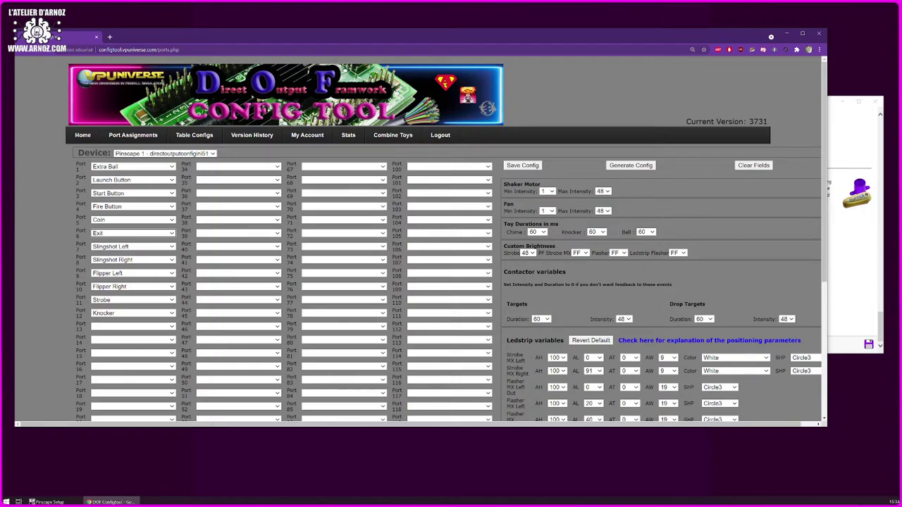
Assign RGB Flippers to port 1 and narrow the browser window so the Pinscape Setup window shows beside it
{"action": "left_click", "coordinate": [144, 169]}
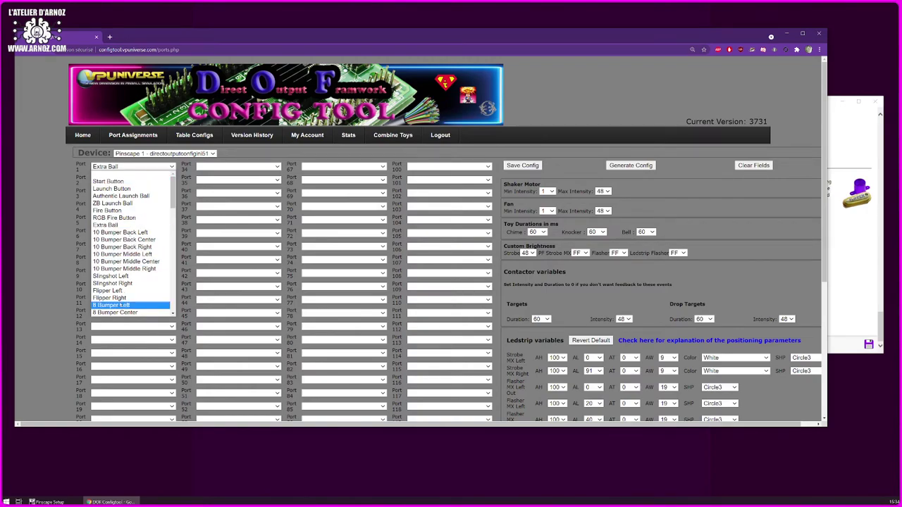
{"action": "scroll", "coordinate": [110, 305], "scroll_direction": "down", "scroll_amount": 3}
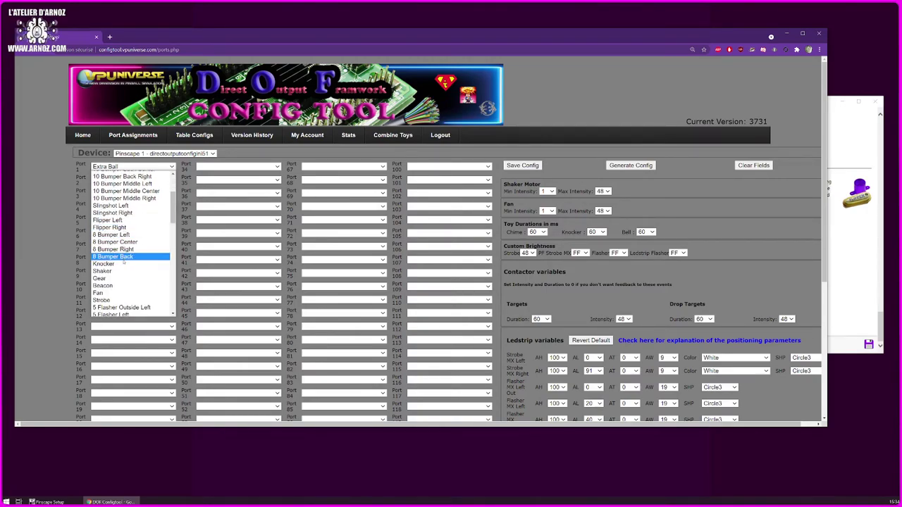
{"action": "scroll", "coordinate": [106, 261], "scroll_direction": "down", "scroll_amount": 3}
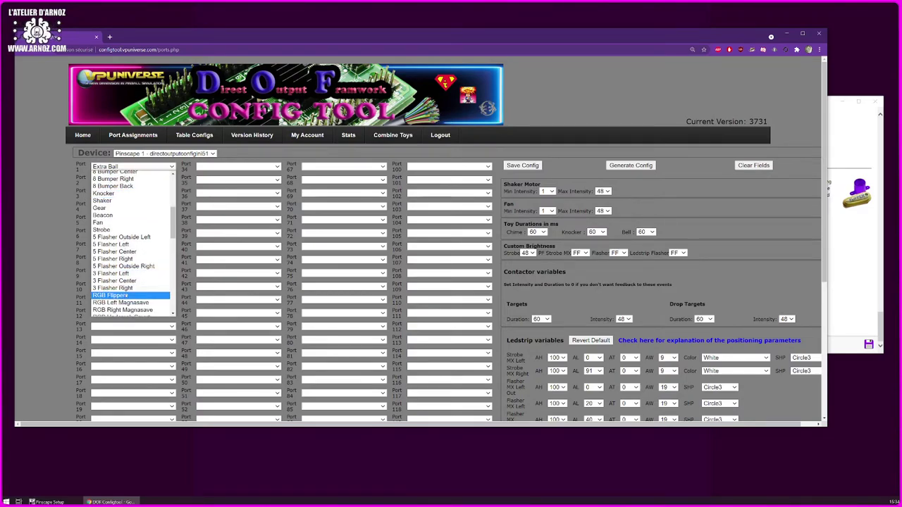
{"action": "left_click", "coordinate": [109, 295]}
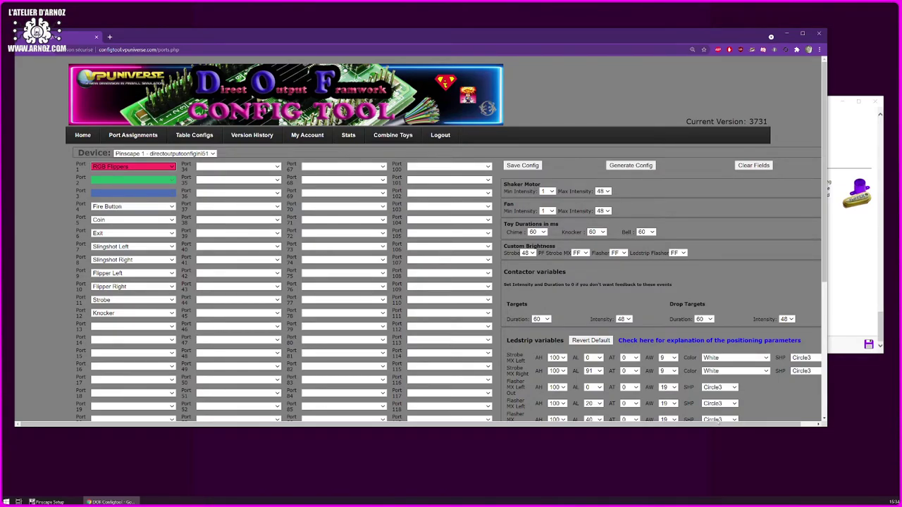
{"action": "left_click_drag", "start_coordinate": [827, 427], "coordinate": [539, 465]}
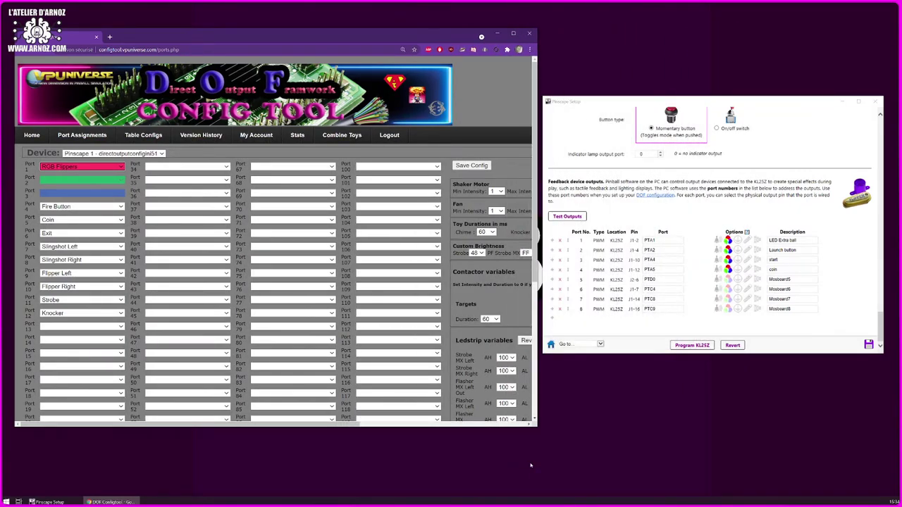
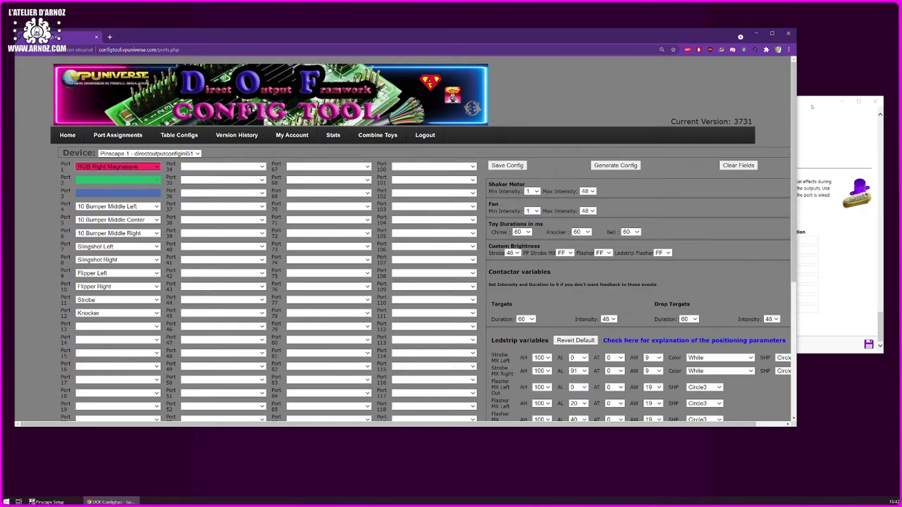
Switch to Pinscape Setup and set the description of feedback output port 1 to "MAGNA RIGHT 1"
{"action": "key", "text": "alt+Tab"}
{"action": "left_click", "coordinate": [795, 240]}
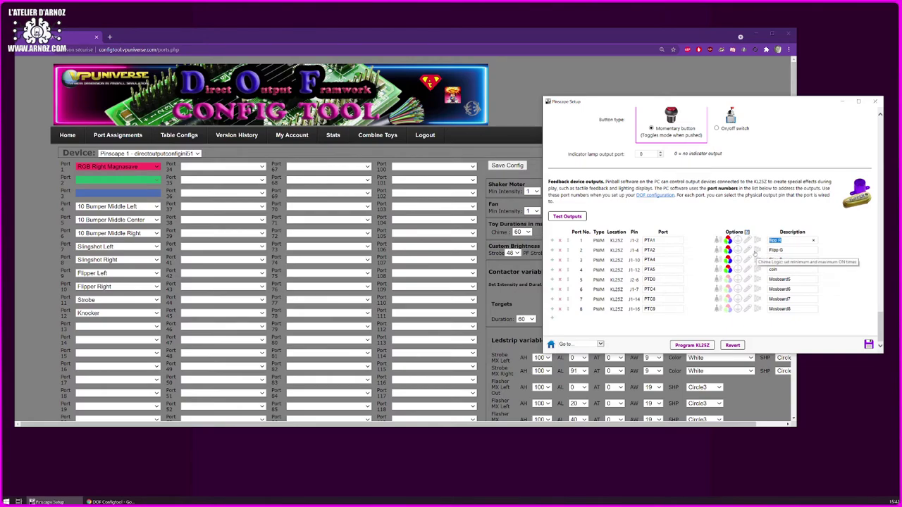
{"action": "type", "text": "MAGNA"}
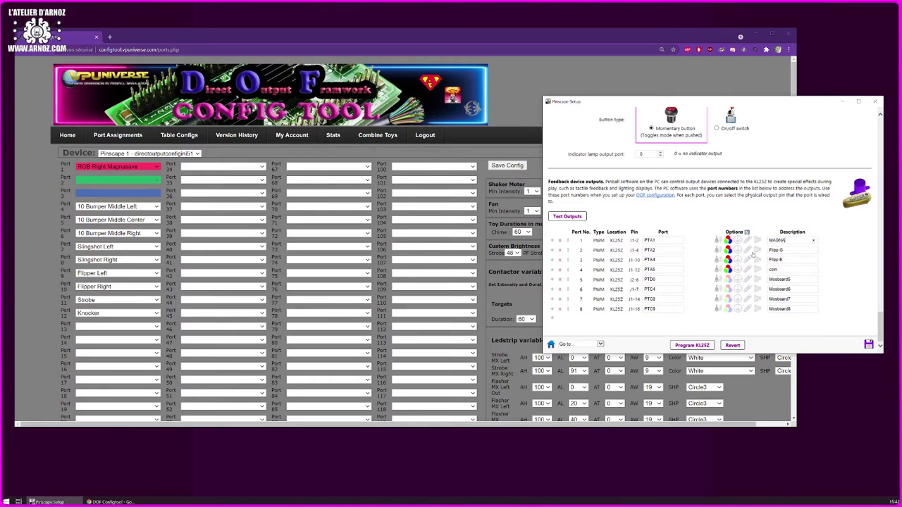
{"action": "type", "text": " RIGHT"}
Switch to the DOF Config Tool and assign RGB Left Magnasave to port 4 and RGB Flippers to port 7
{"action": "left_click", "coordinate": [99, 206]}
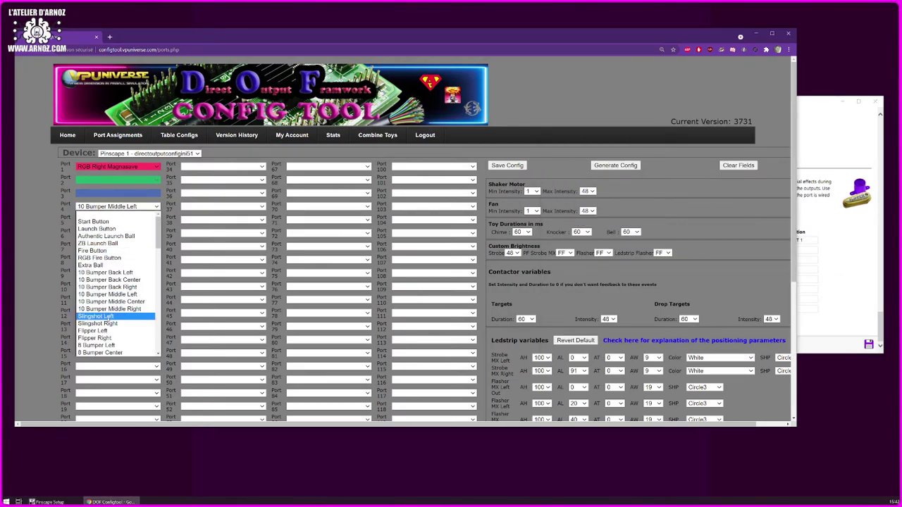
{"action": "scroll", "coordinate": [108, 319], "scroll_direction": "down", "scroll_amount": 2}
{"action": "scroll", "coordinate": [108, 320], "scroll_direction": "down", "scroll_amount": 4}
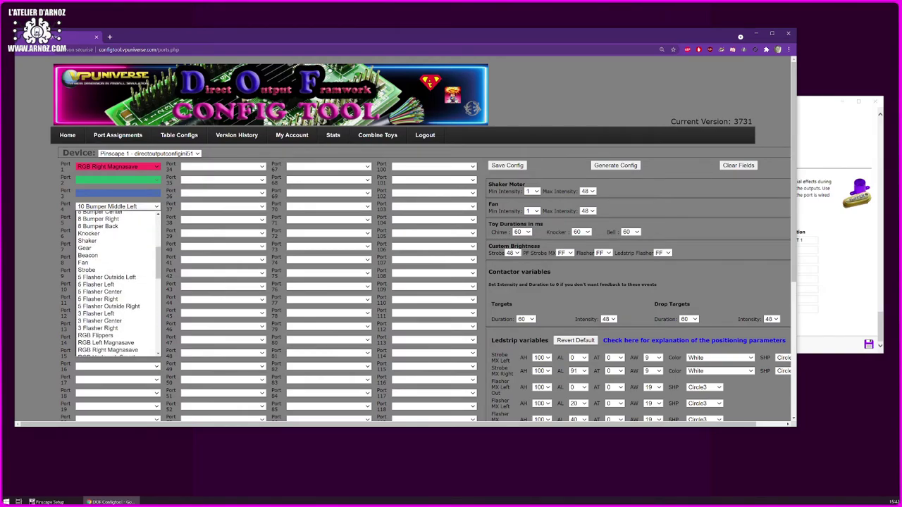
{"action": "left_click", "coordinate": [107, 273]}
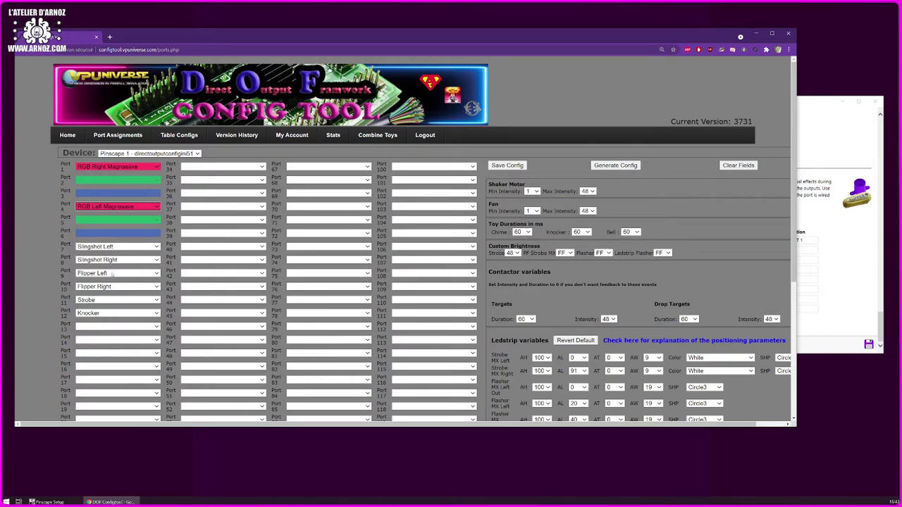
{"action": "left_click", "coordinate": [101, 247]}
{"action": "scroll", "coordinate": [107, 328], "scroll_direction": "down", "scroll_amount": 6}
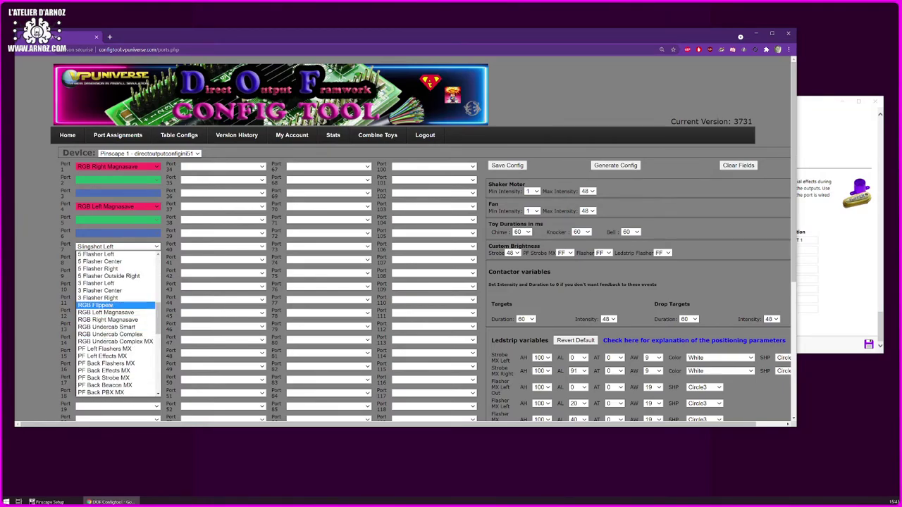
{"action": "left_click", "coordinate": [111, 305]}
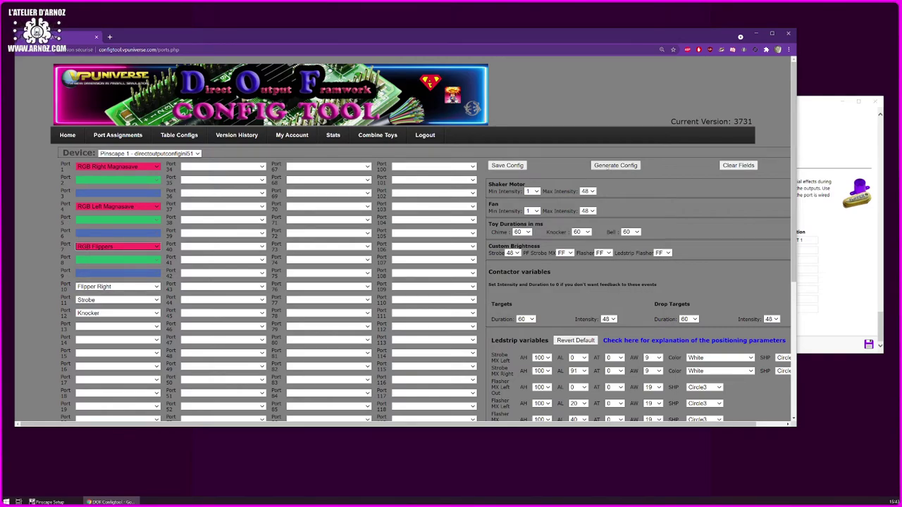
Switch to Pinscape Setup and add a new feedback output port at the end of the port list
{"action": "left_click", "coordinate": [824, 113]}
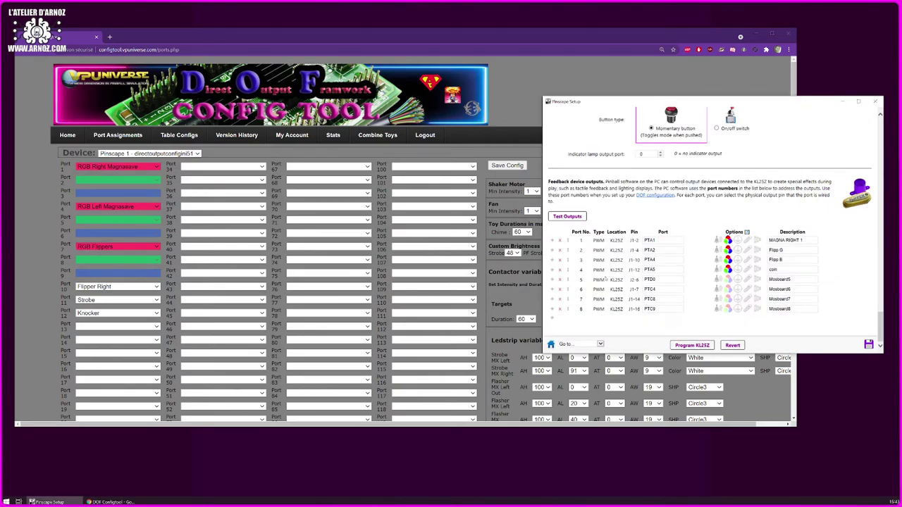
{"action": "left_click", "coordinate": [552, 318]}
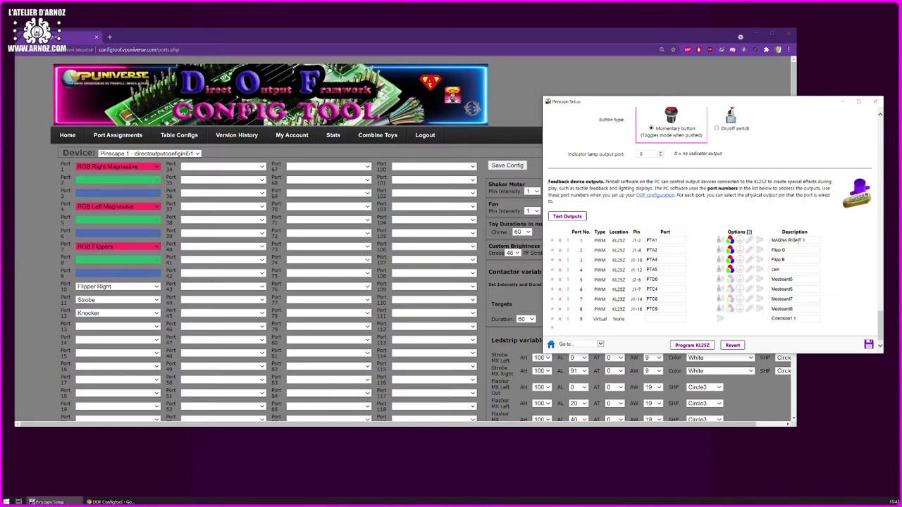
Assign pin PTA1 to feedback output ports 2 and 3
{"action": "left_click", "coordinate": [659, 254]}
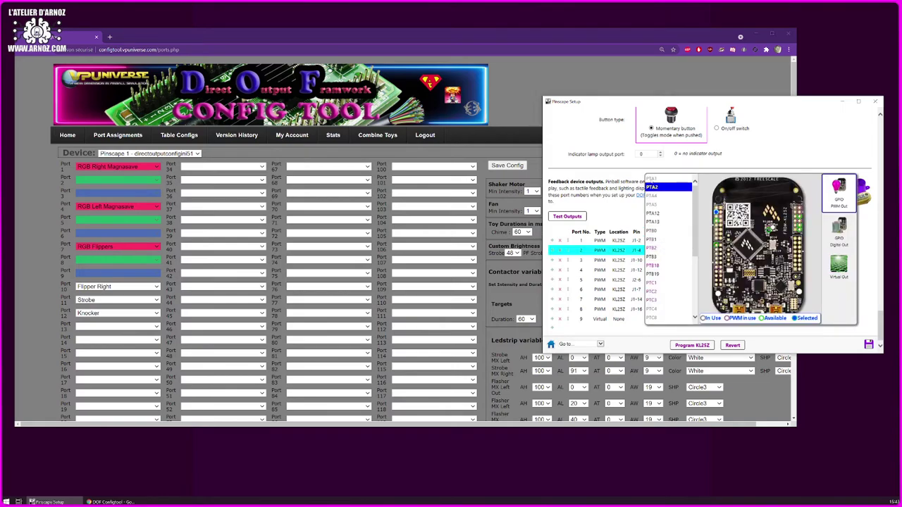
{"action": "left_click", "coordinate": [650, 178]}
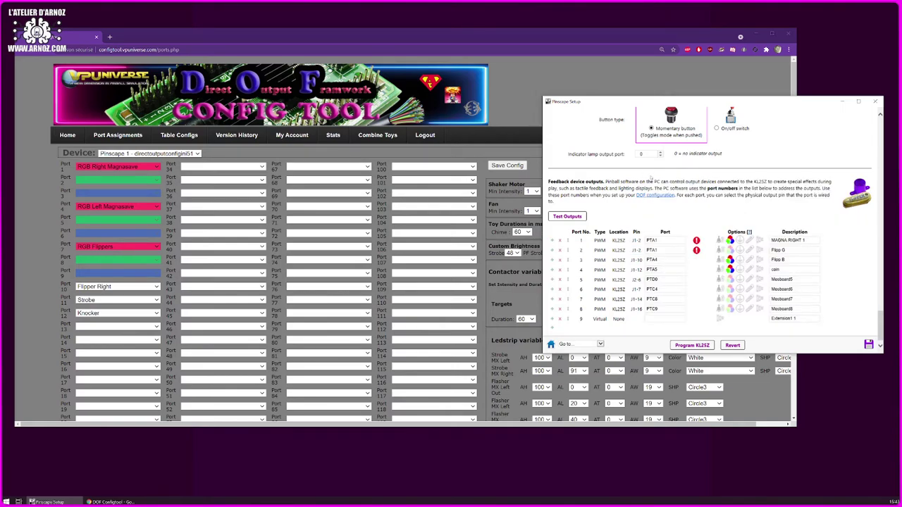
{"action": "left_click", "coordinate": [667, 261]}
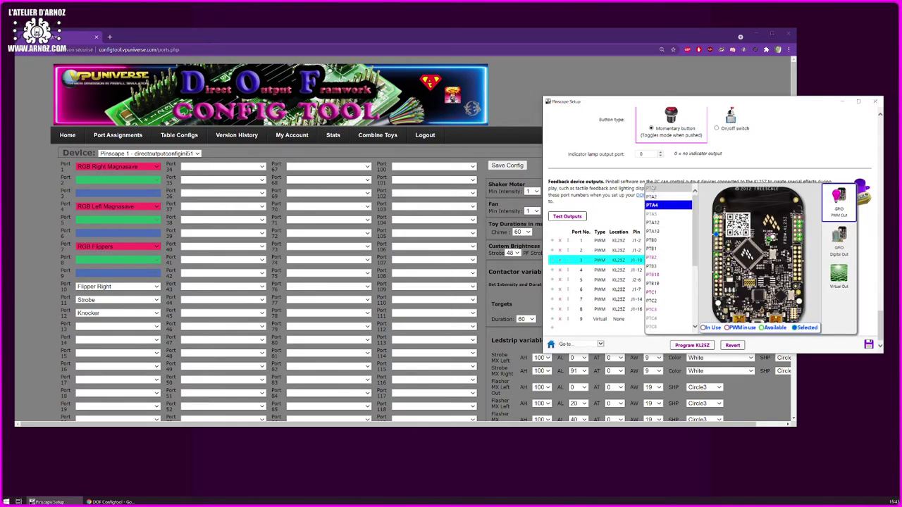
{"action": "left_click", "coordinate": [652, 188]}
Set the descriptions of output ports 2 and 3 to "MAGNA RIGHT 2" and "MAGNA RIGHT 3"
{"action": "left_click_drag", "start_coordinate": [782, 250], "coordinate": [761, 252]}
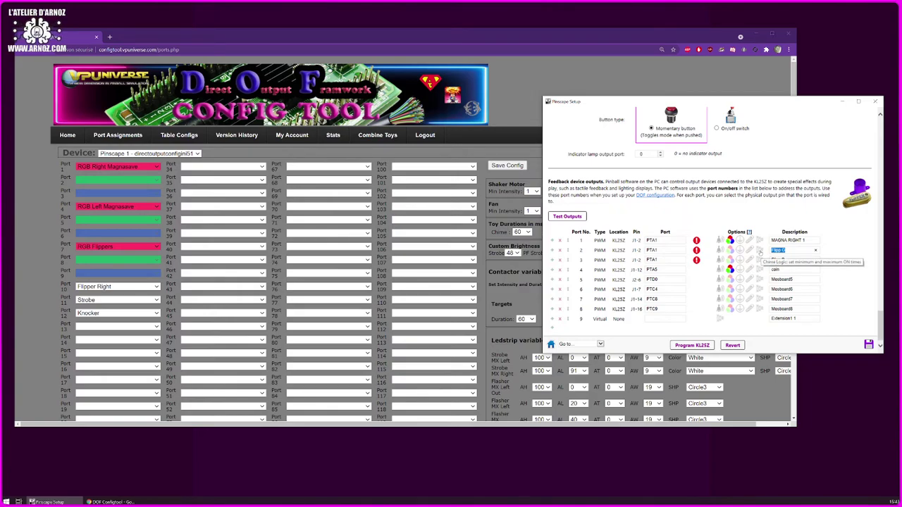
{"action": "type", "text": "MA"}
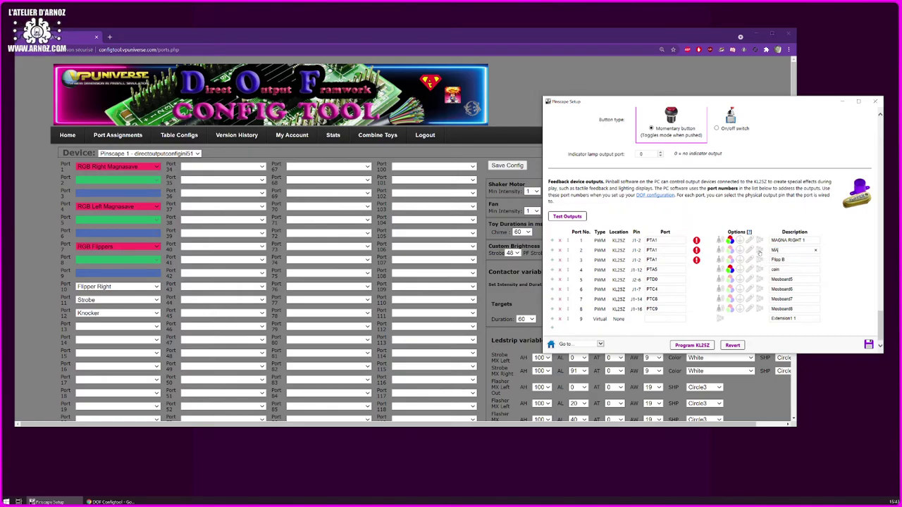
{"action": "type", "text": "GNA RIGHT 2"}
{"action": "triple_click", "coordinate": [792, 260]}
{"action": "type", "text": "MAGNA RIGHT 3"}
Assign pin PTA2 to feedback output ports 4, 5 and 6
{"action": "left_click", "coordinate": [653, 271]}
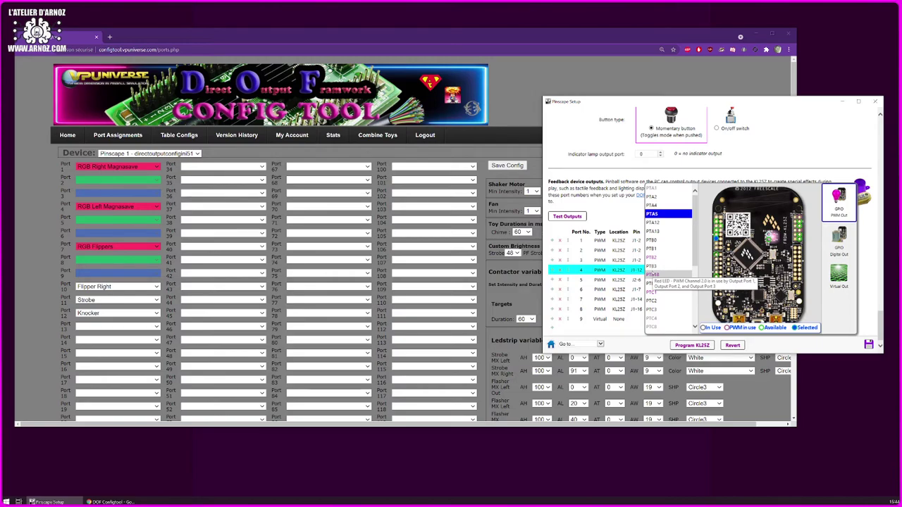
{"action": "key", "text": "Up"}
{"action": "key", "text": "Up"}
{"action": "key", "text": "Return"}
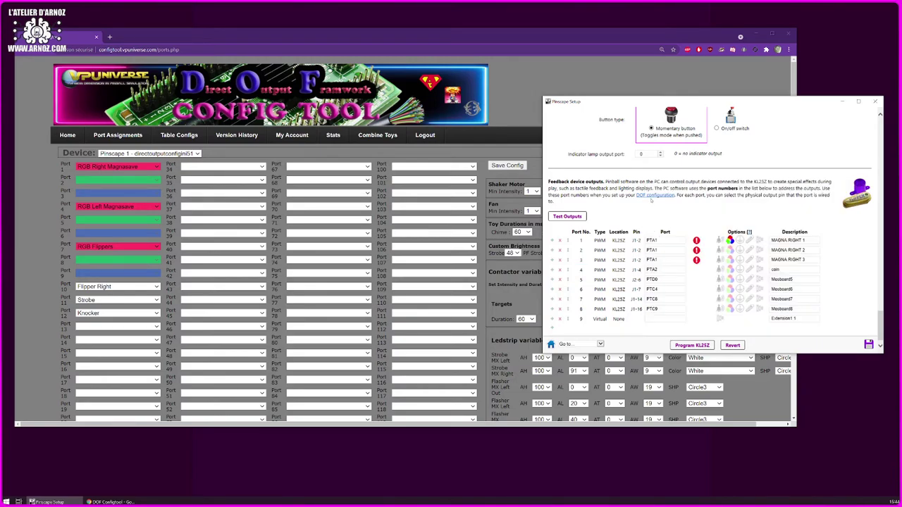
{"action": "left_click", "coordinate": [672, 280]}
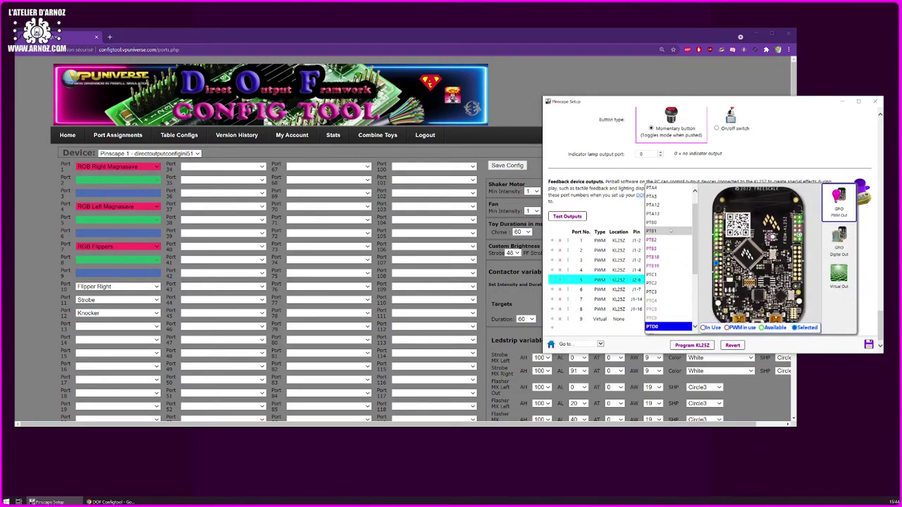
{"action": "scroll", "coordinate": [667, 207], "scroll_direction": "up", "scroll_amount": 1}
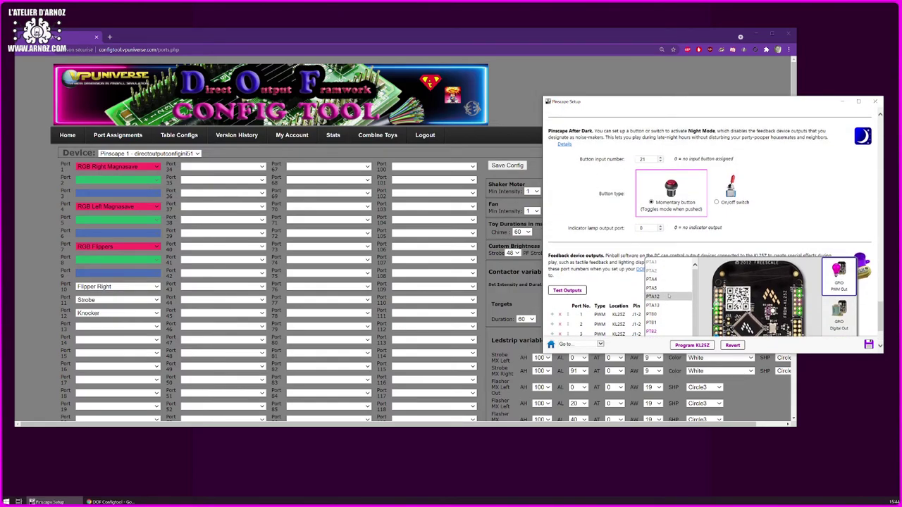
{"action": "left_click", "coordinate": [665, 287]}
{"action": "scroll", "coordinate": [664, 287], "scroll_direction": "down", "scroll_amount": 1}
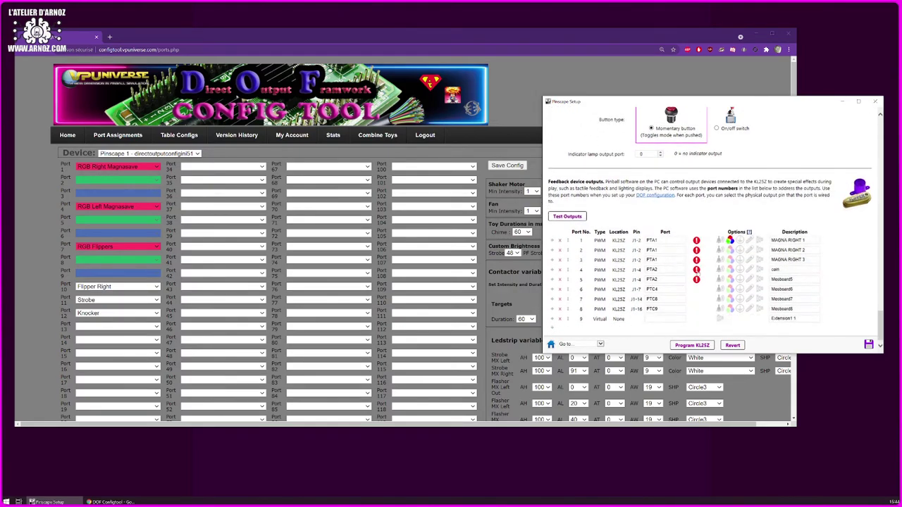
{"action": "left_click", "coordinate": [662, 290]}
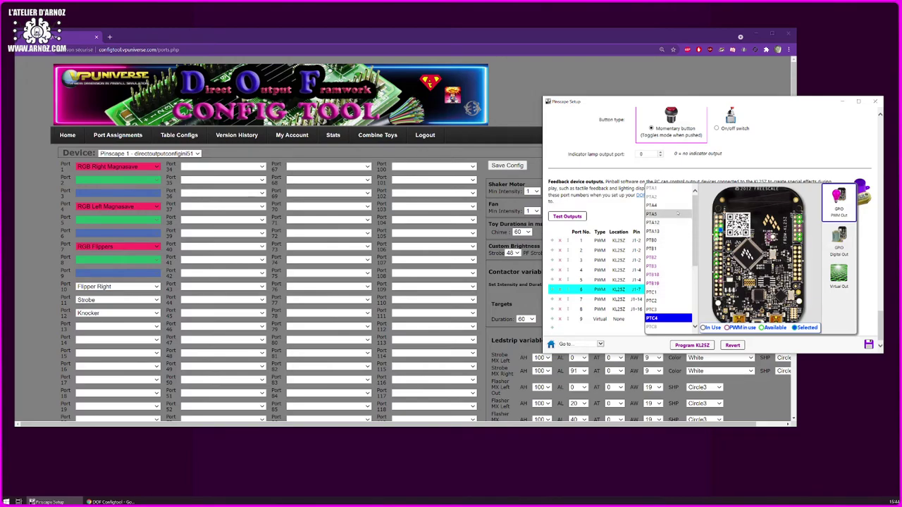
{"action": "scroll", "coordinate": [667, 213], "scroll_direction": "up", "scroll_amount": 1}
{"action": "left_click", "coordinate": [655, 233]}
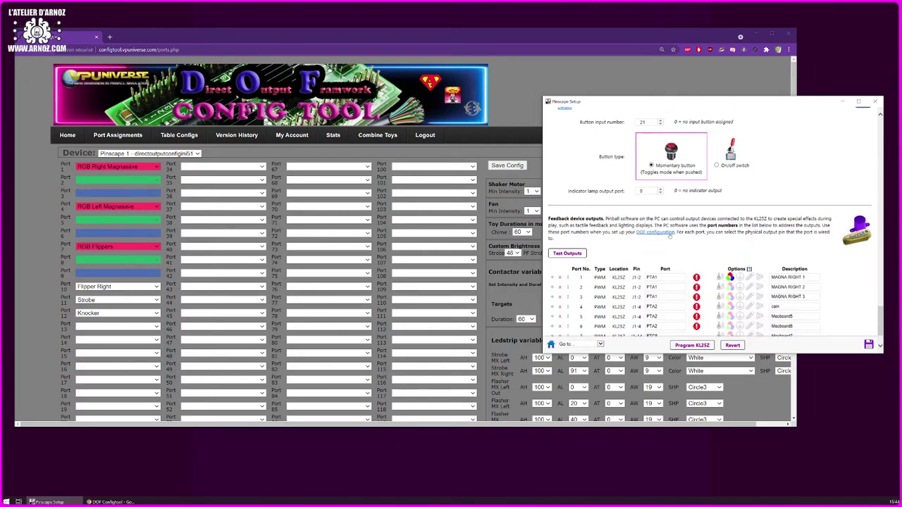
{"action": "scroll", "coordinate": [673, 307], "scroll_direction": "down", "scroll_amount": 1}
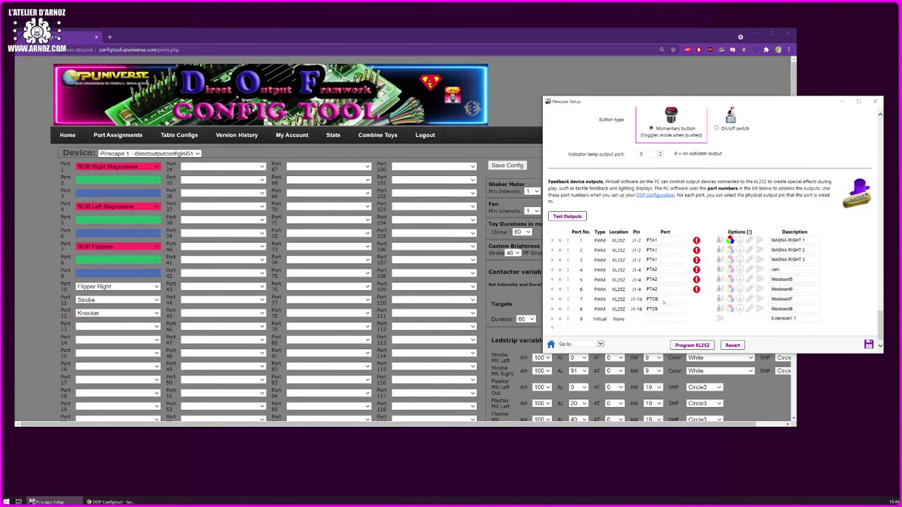
Assign pin PTA4 to output ports 7, 8 and 9, making the virtual port 9 a GPIO PWM output
{"action": "left_click", "coordinate": [663, 300]}
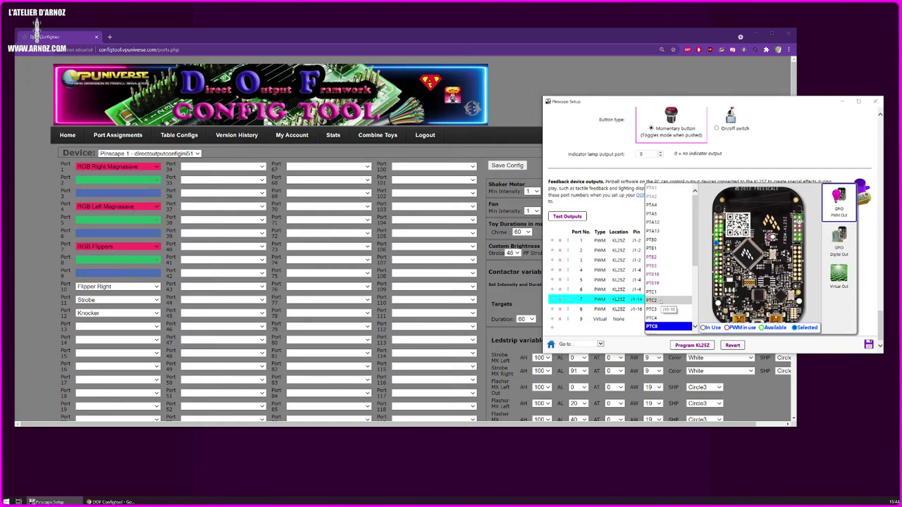
{"action": "left_click", "coordinate": [659, 205]}
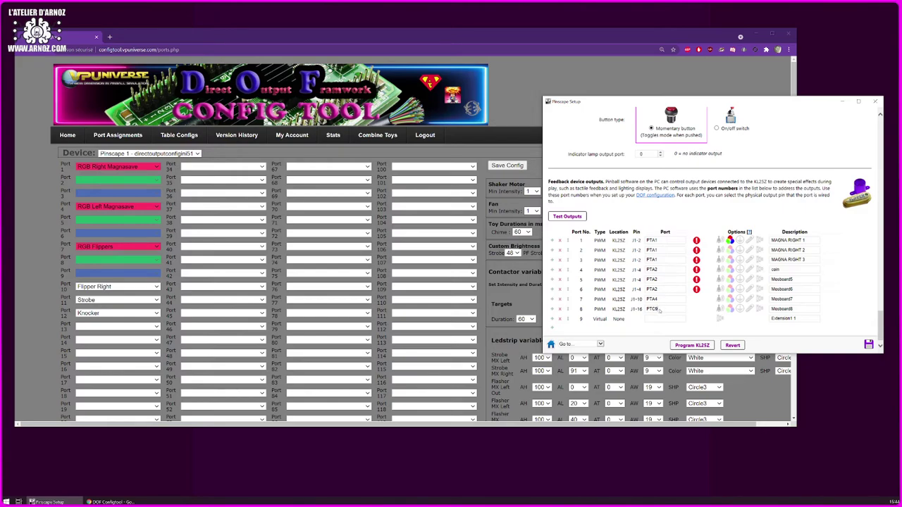
{"action": "left_click", "coordinate": [660, 310]}
{"action": "scroll", "coordinate": [670, 222], "scroll_direction": "up", "scroll_amount": 1}
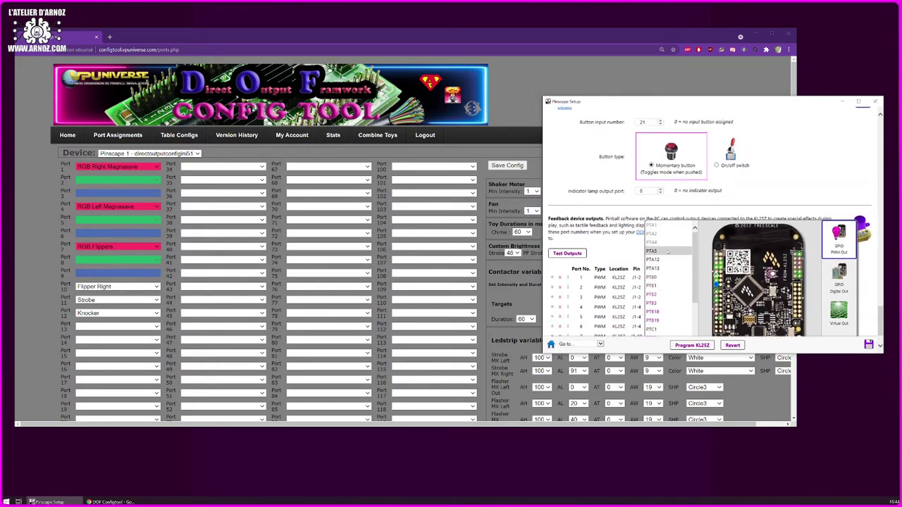
{"action": "left_click", "coordinate": [667, 245]}
{"action": "scroll", "coordinate": [705, 279], "scroll_direction": "down", "scroll_amount": 1}
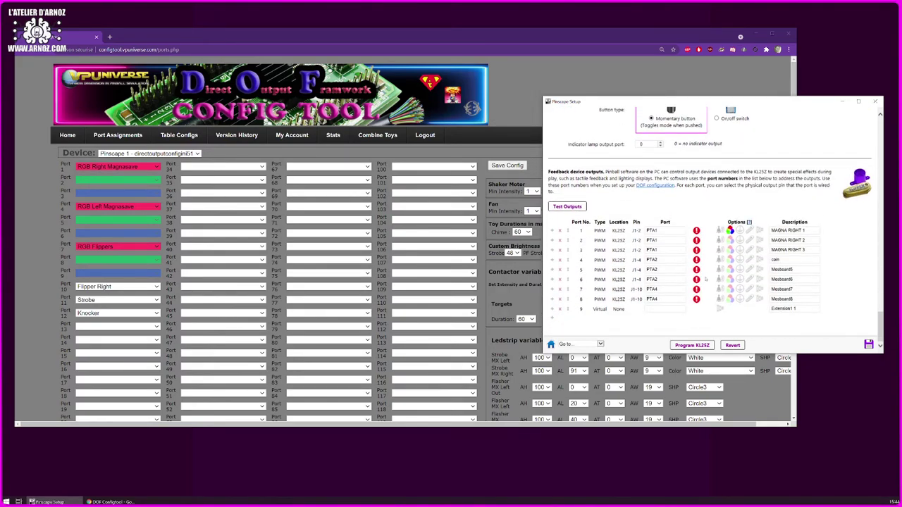
{"action": "left_click", "coordinate": [662, 310]}
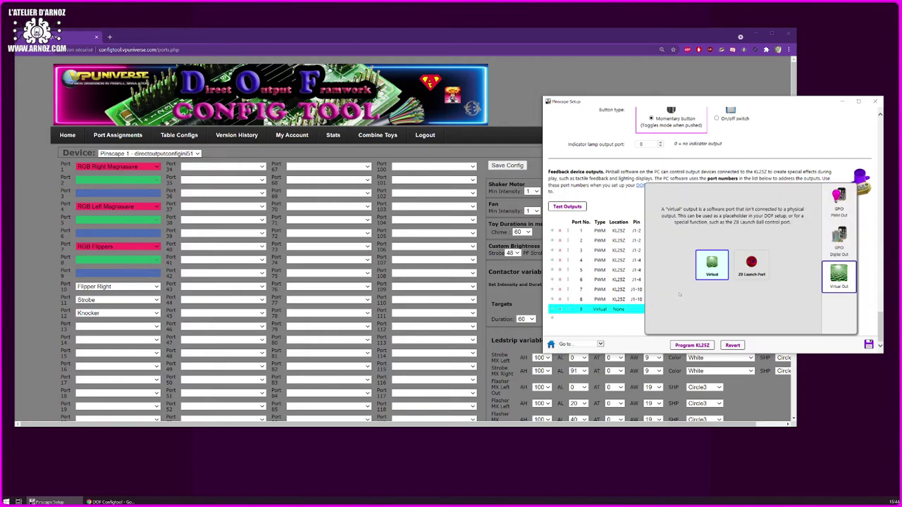
{"action": "left_click", "coordinate": [839, 201]}
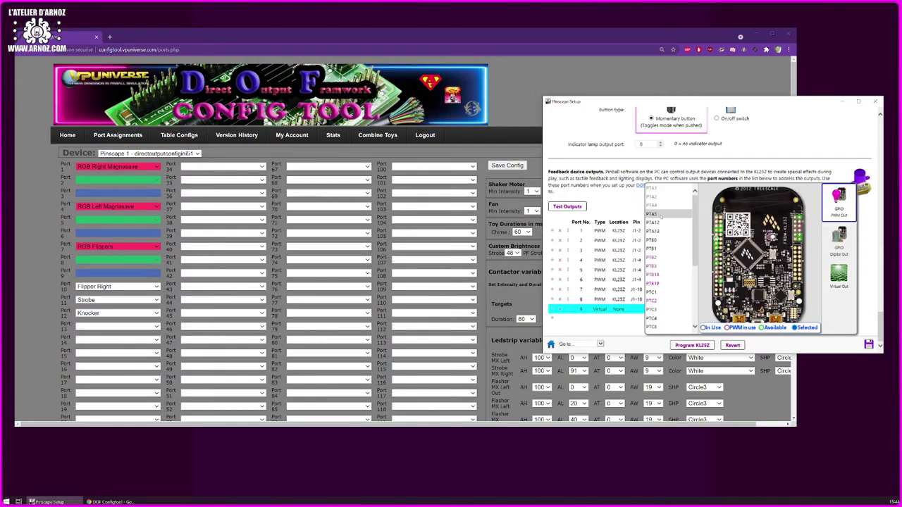
{"action": "left_click", "coordinate": [665, 206]}
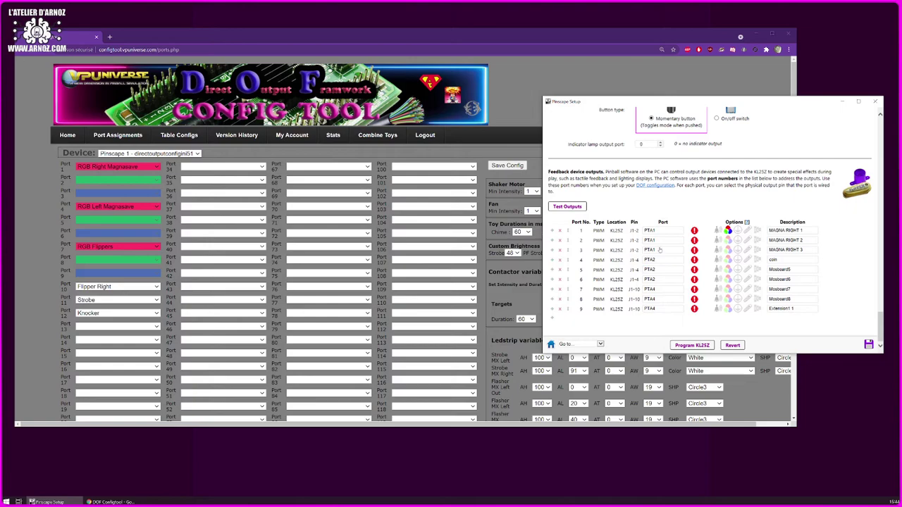
Turn on the gamma correction option for feedback output ports 2 through 9
{"action": "mouse_move", "coordinate": [694, 235]}
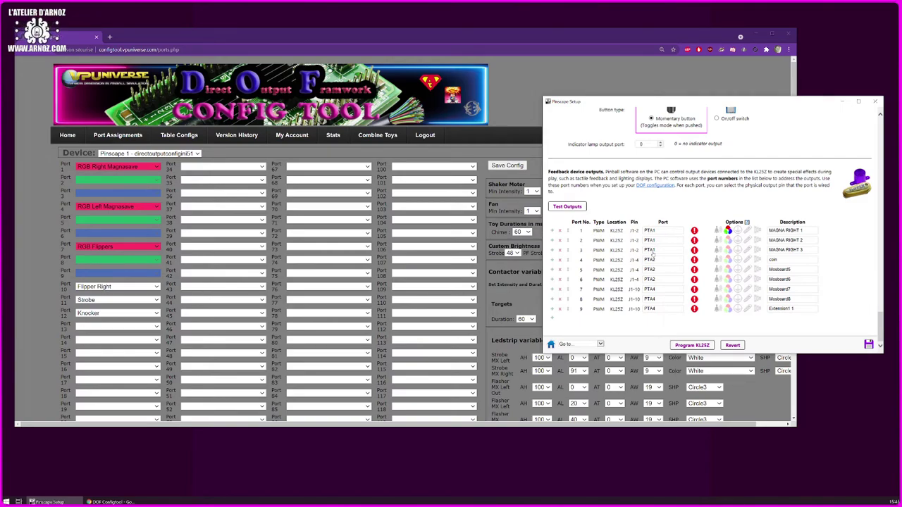
{"action": "left_click", "coordinate": [728, 240]}
{"action": "left_click", "coordinate": [728, 250]}
{"action": "left_click", "coordinate": [728, 260]}
{"action": "left_click", "coordinate": [728, 270]}
{"action": "left_click", "coordinate": [728, 280]}
{"action": "left_click", "coordinate": [728, 290]}
{"action": "left_click", "coordinate": [728, 299]}
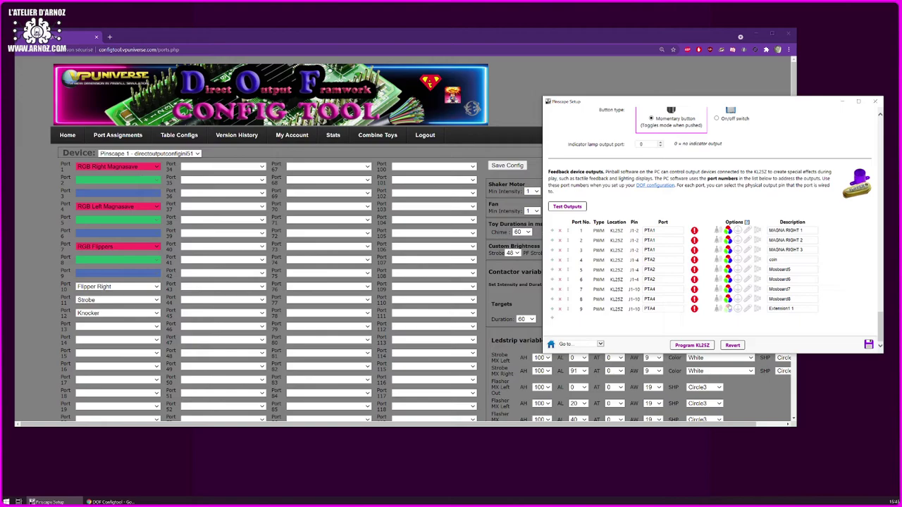
{"action": "left_click", "coordinate": [728, 308]}
Set the descriptions of output ports 4, 5 and 6 to "magna left1", "magna left 2" and "magna left 3"
{"action": "double_click", "coordinate": [783, 261]}
{"action": "type", "text": "m"}
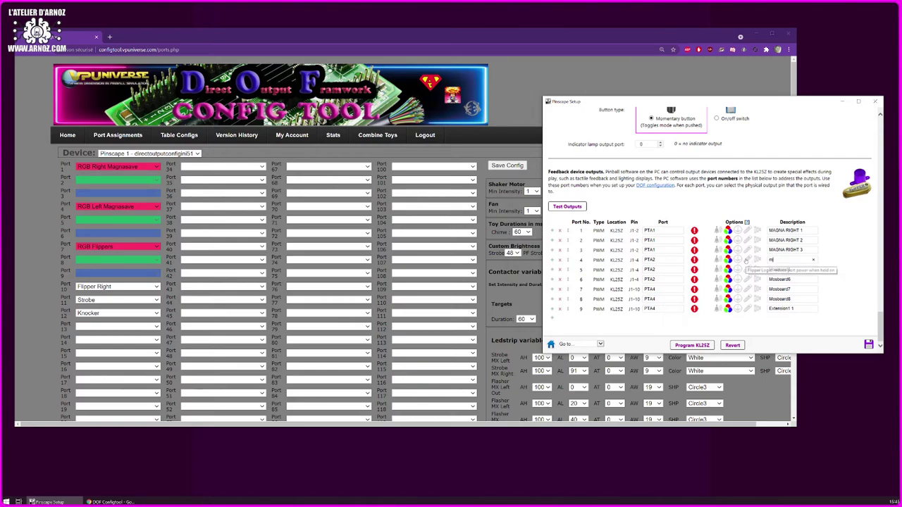
{"action": "type", "text": "agna left1"}
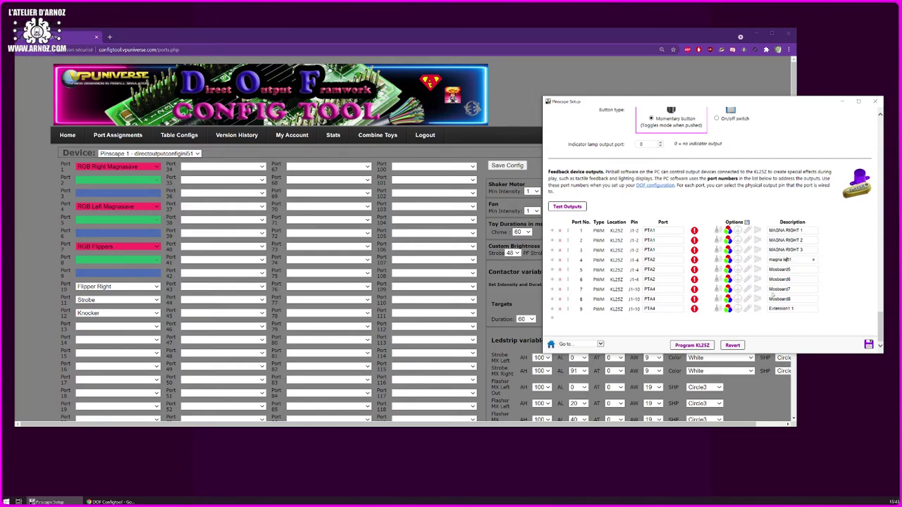
{"action": "double_click", "coordinate": [791, 270]}
{"action": "type", "text": "m"}
{"action": "type", "text": "eft 2"}
{"action": "double_click", "coordinate": [790, 280]}
{"action": "type", "text": "magna left 3"}
Set the descriptions of output ports 7, 8 and 9 to "flipp 1", "flipp 2" and "flipp 3"
{"action": "double_click", "coordinate": [794, 288]}
{"action": "type", "text": "Flip"}
{"action": "double_click", "coordinate": [782, 298]}
{"action": "type", "text": "flipp 2"}
{"action": "double_click", "coordinate": [788, 308]}
{"action": "type", "text": "flipp 3"}
{"action": "mouse_move", "coordinate": [694, 248]}
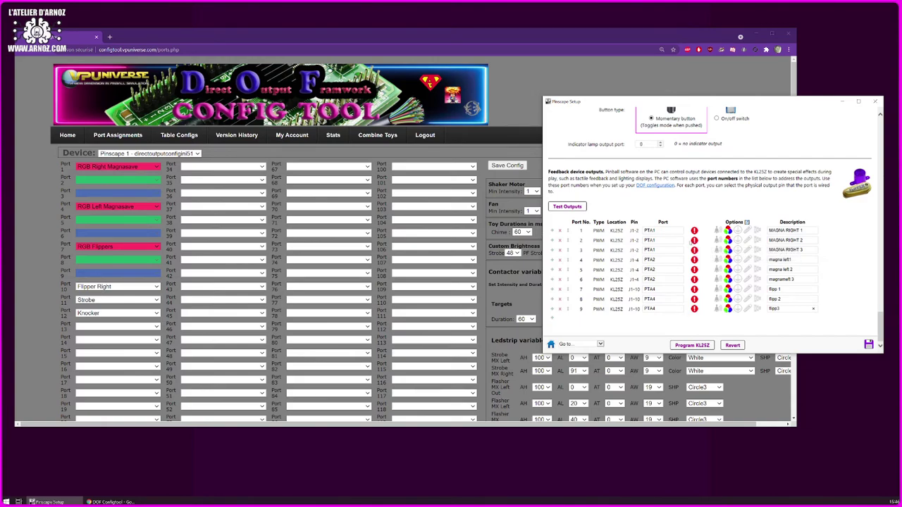